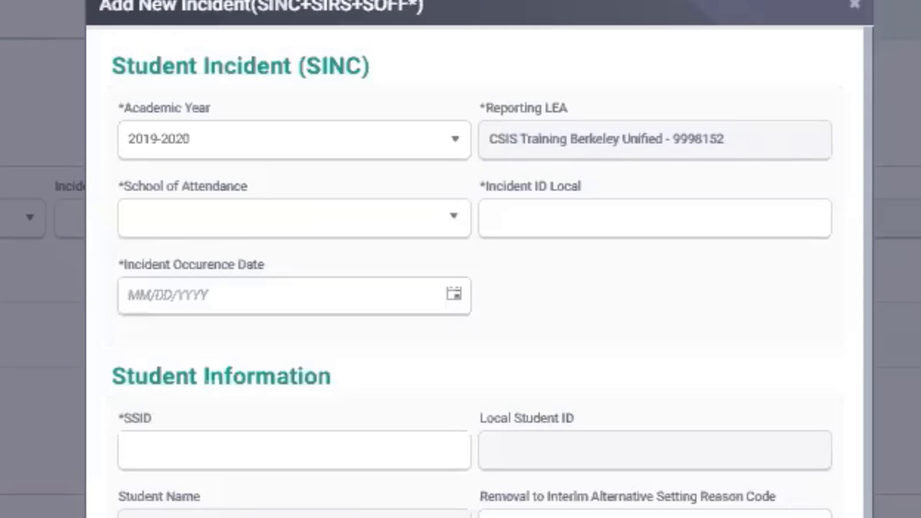
scroll(475, 287, "down", 1)
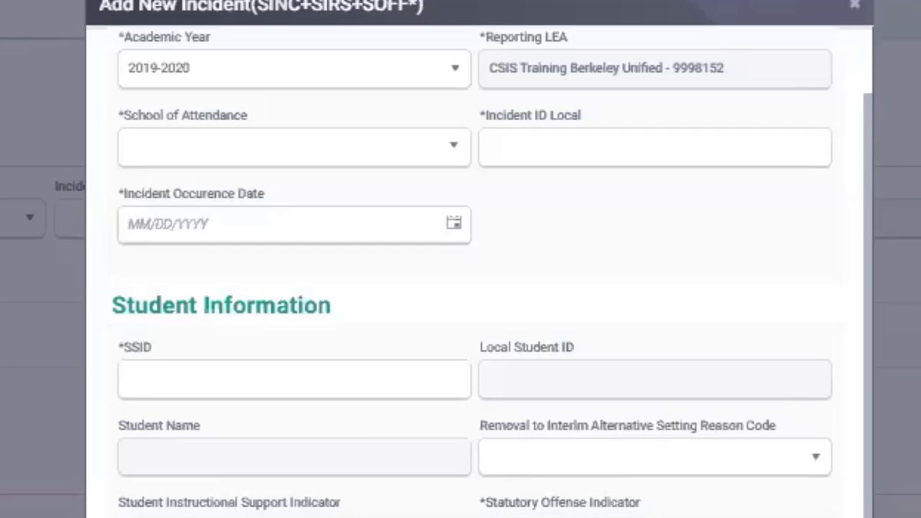
scroll(205, 437, "up", 1)
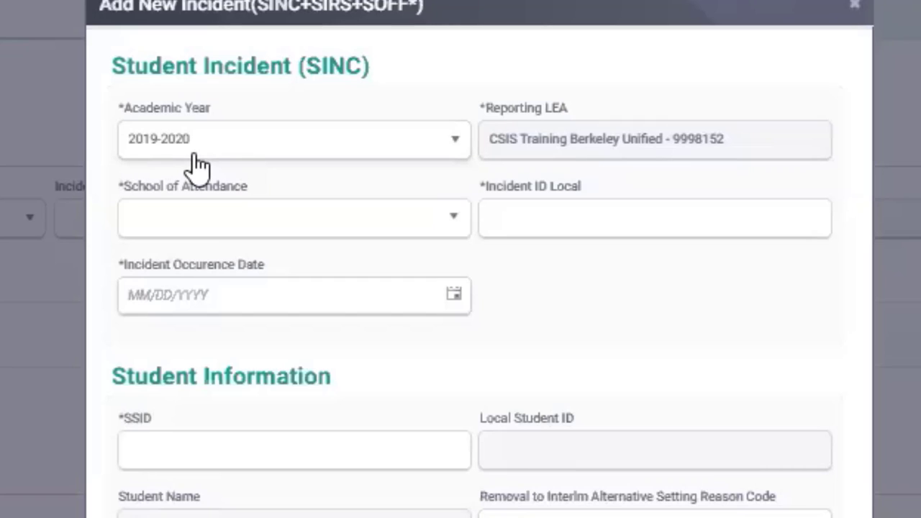
left_click(436, 152)
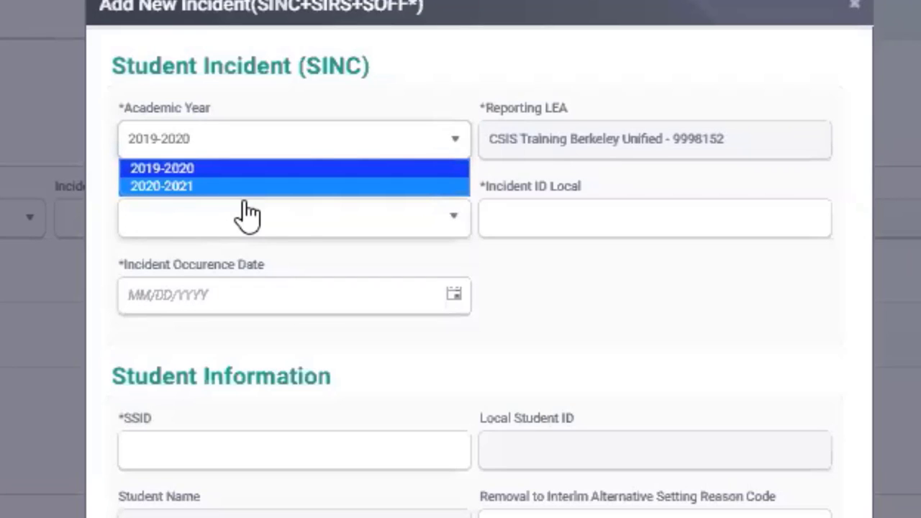
left_click(270, 186)
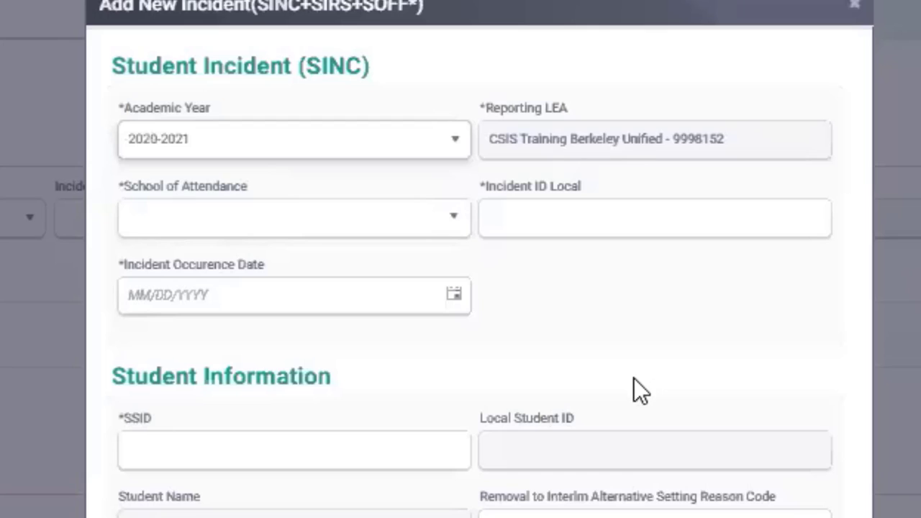
left_click(399, 149)
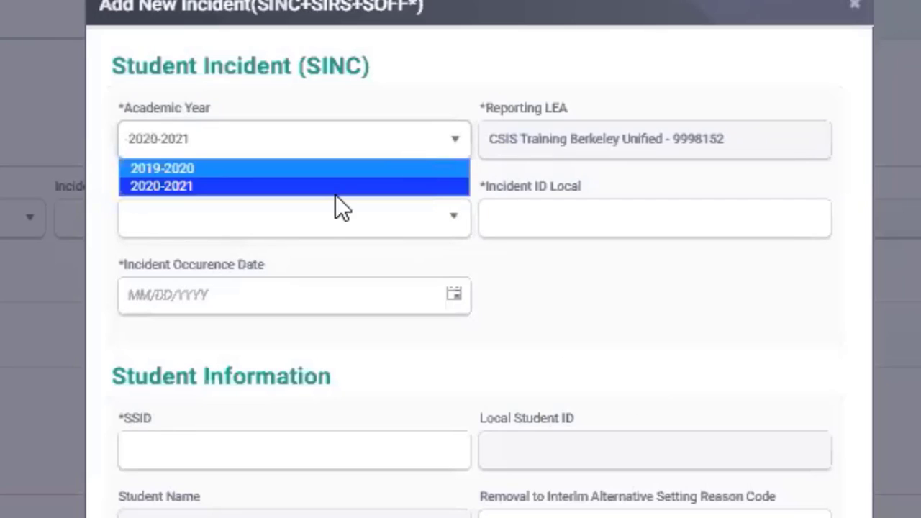
left_click(305, 170)
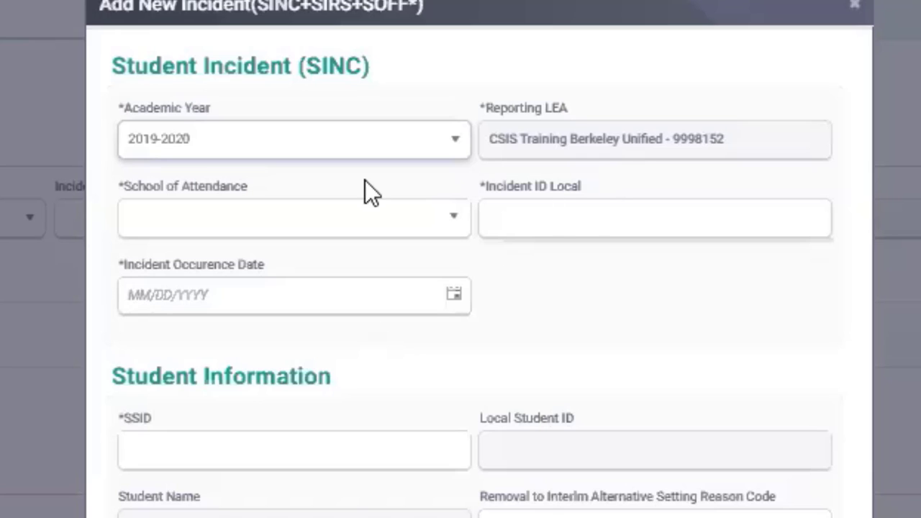
Step: Choose CSIS Training Berkeley High - 9998156 as the school of attendance and enter 555555 as the local incident ID
left_click(405, 224)
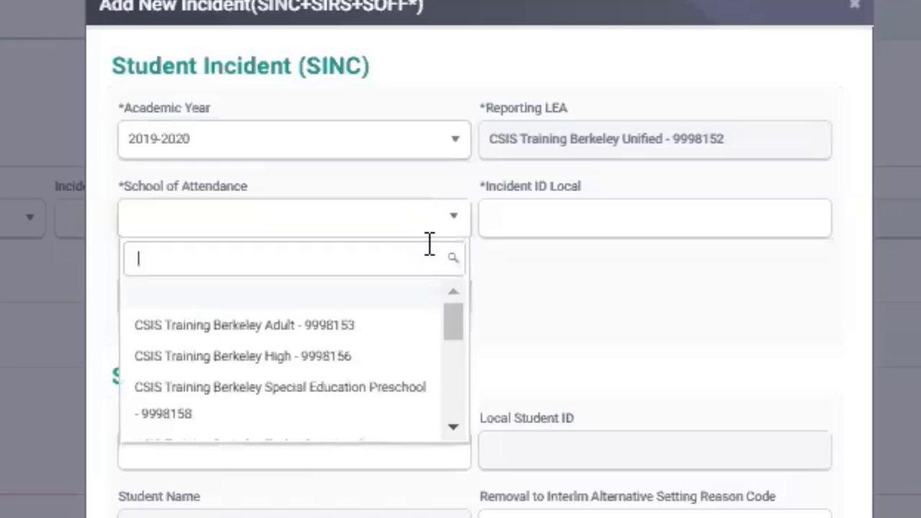
left_click(279, 351)
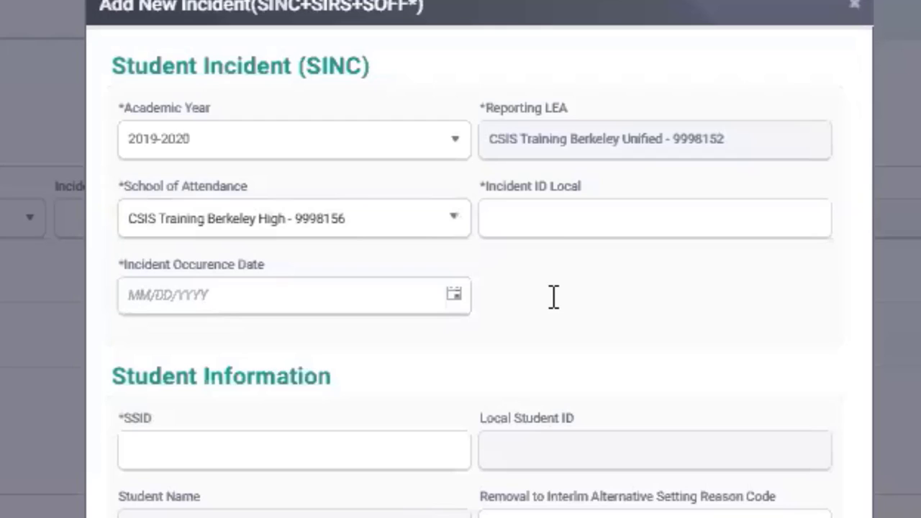
left_click(552, 228)
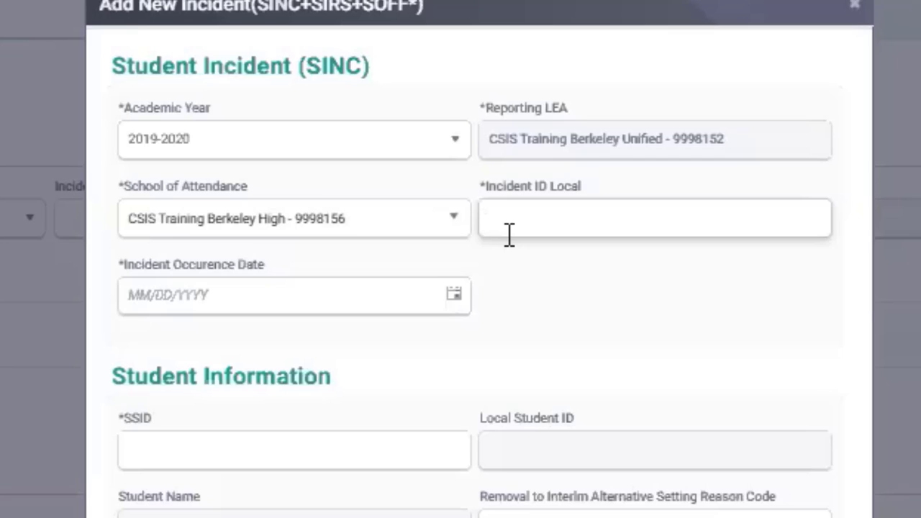
type("555555")
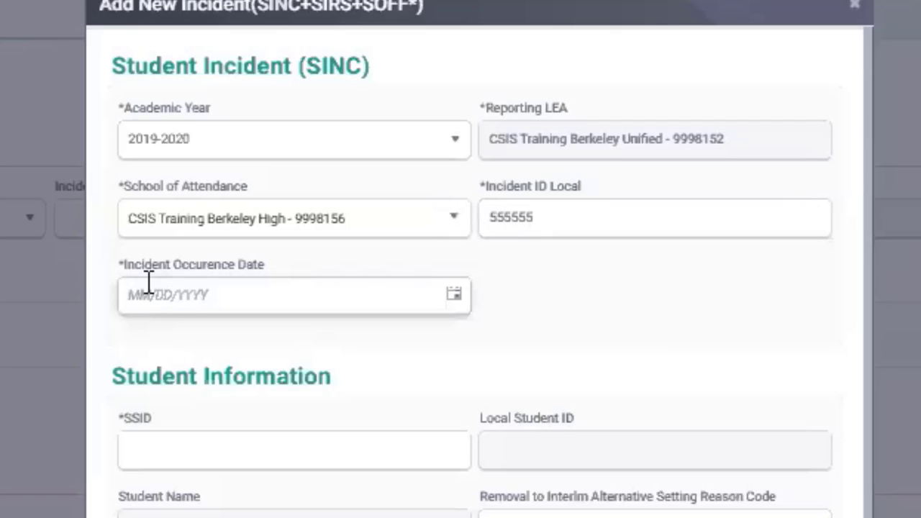
Step: Set the incident occurrence date to 11/05/2019
left_click(255, 299)
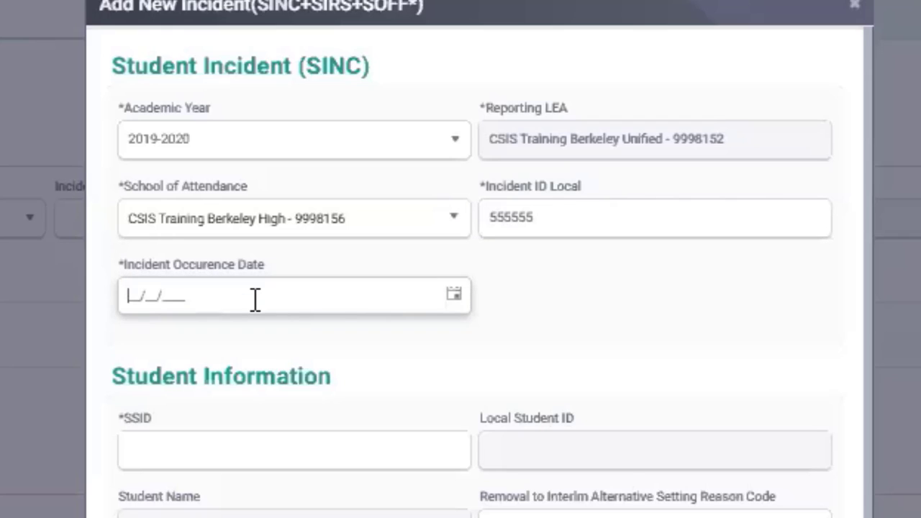
type("11/05/2")
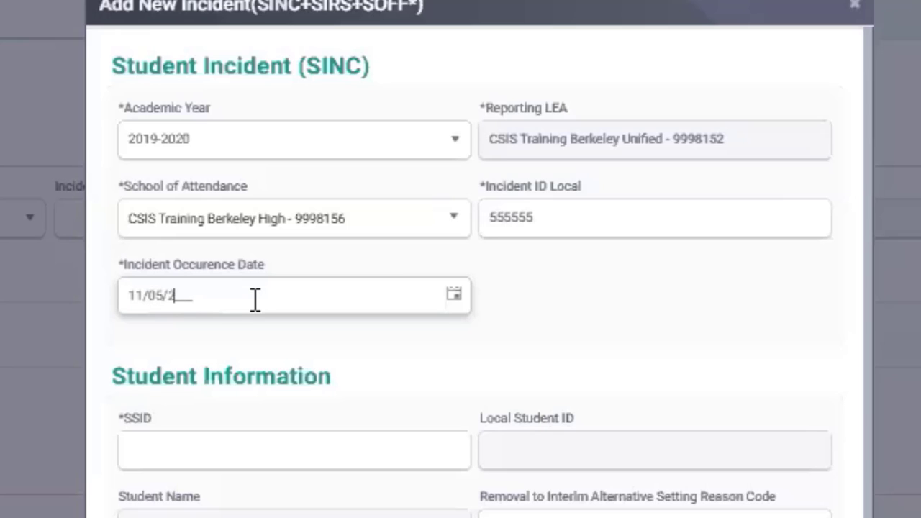
type("019")
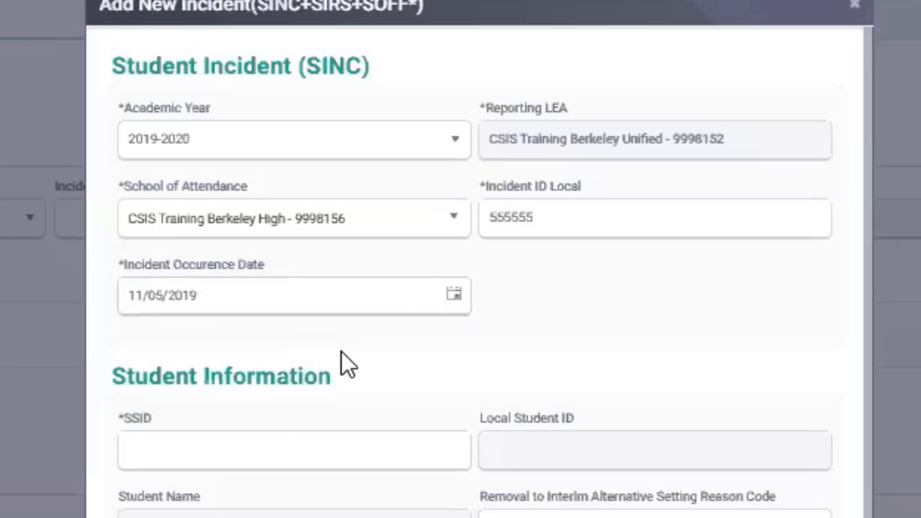
Step: Paste the student's copied SSID into the Student Information section
left_click(289, 457)
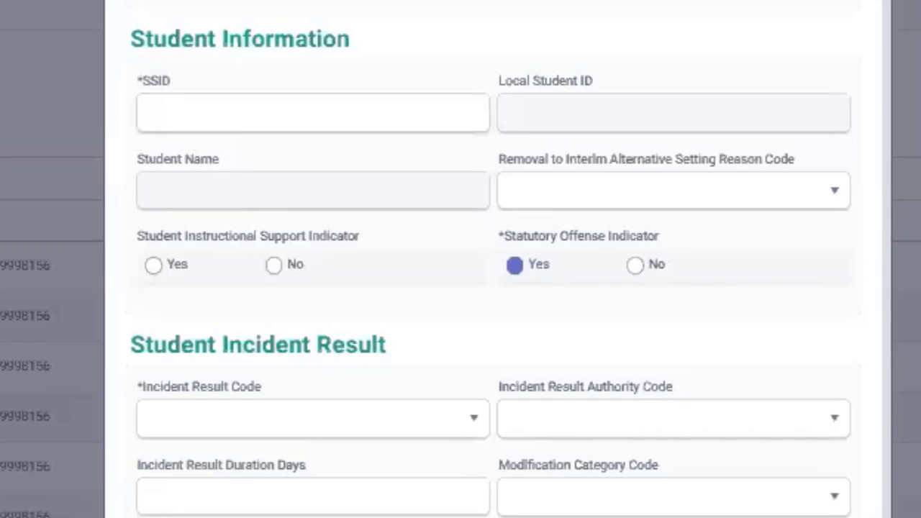
right_click(211, 124)
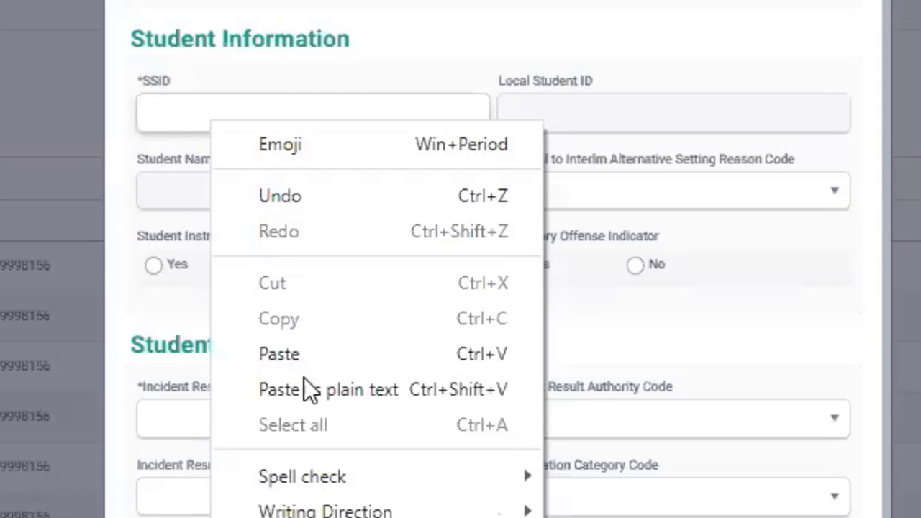
left_click(303, 354)
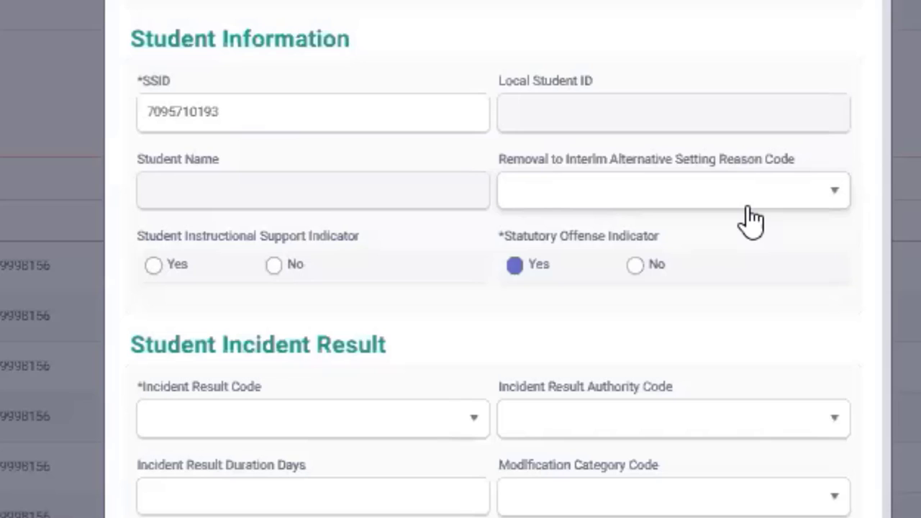
left_click(817, 203)
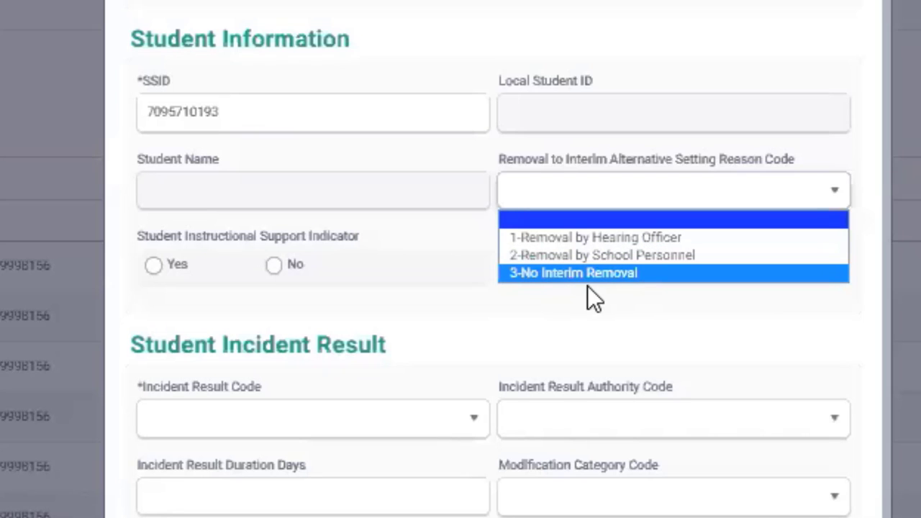
left_click(510, 287)
left_click(719, 207)
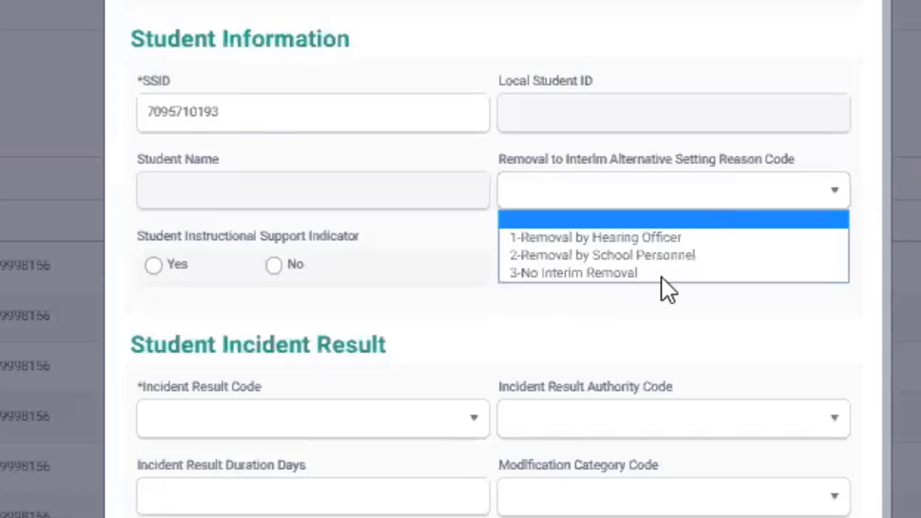
left_click(656, 277)
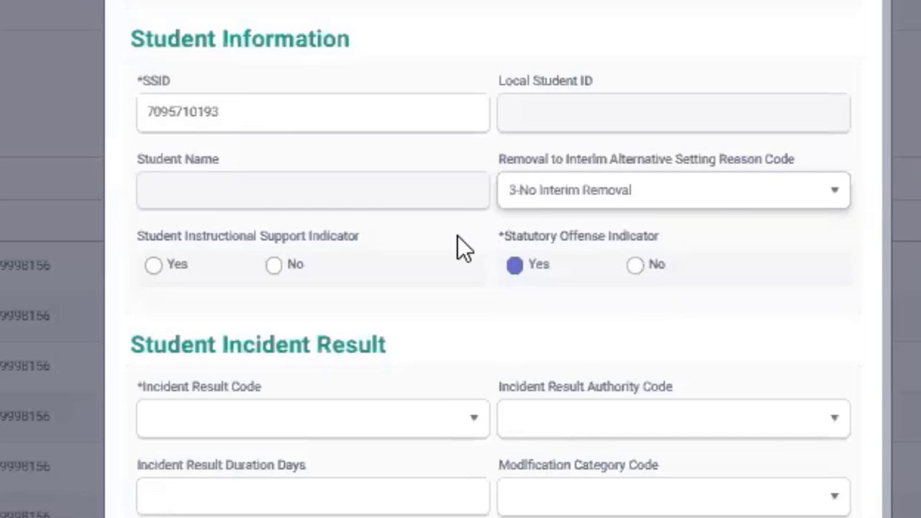
left_click(726, 214)
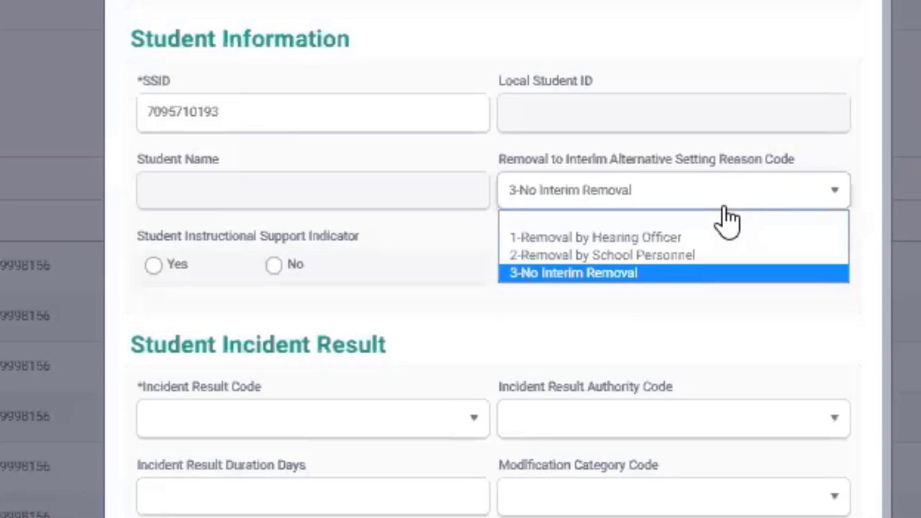
left_click(561, 219)
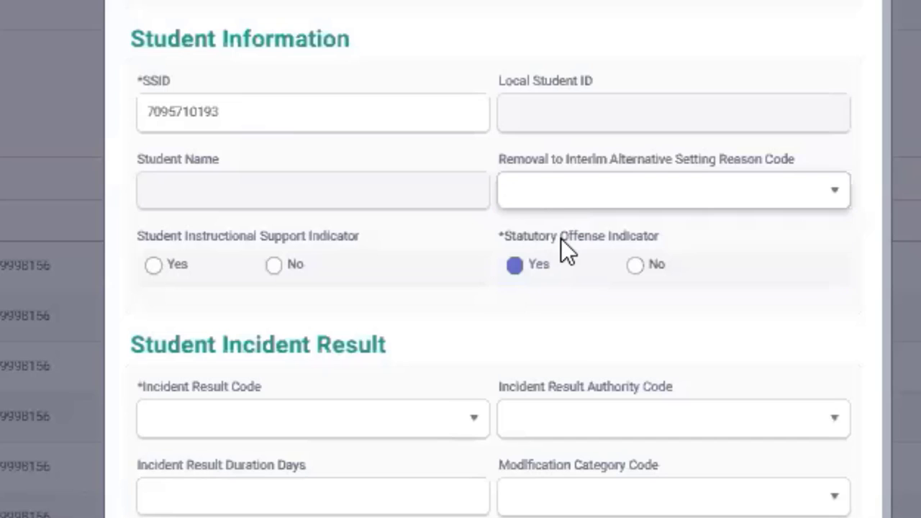
left_click(564, 200)
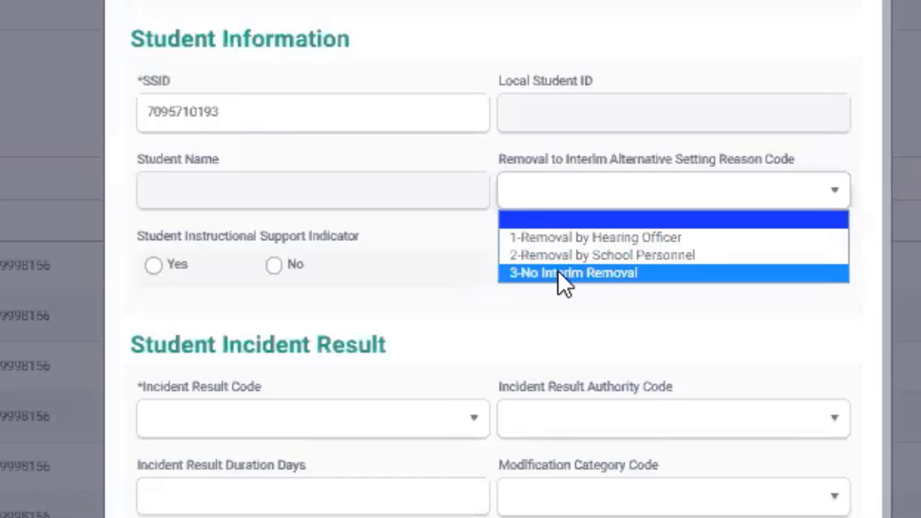
left_click(534, 321)
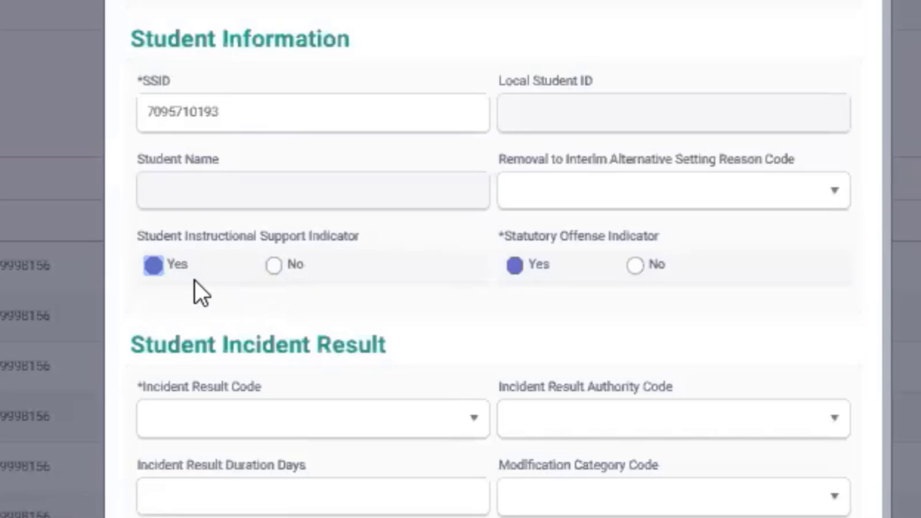
Step: Set both the Student Instructional Support Indicator and the Statutory Offense Indicator to Yes
left_click(273, 264)
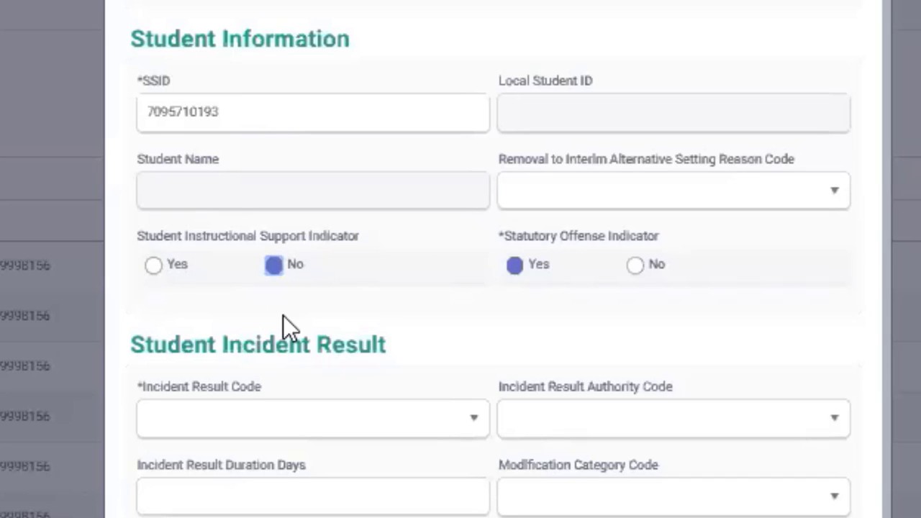
left_click(152, 267)
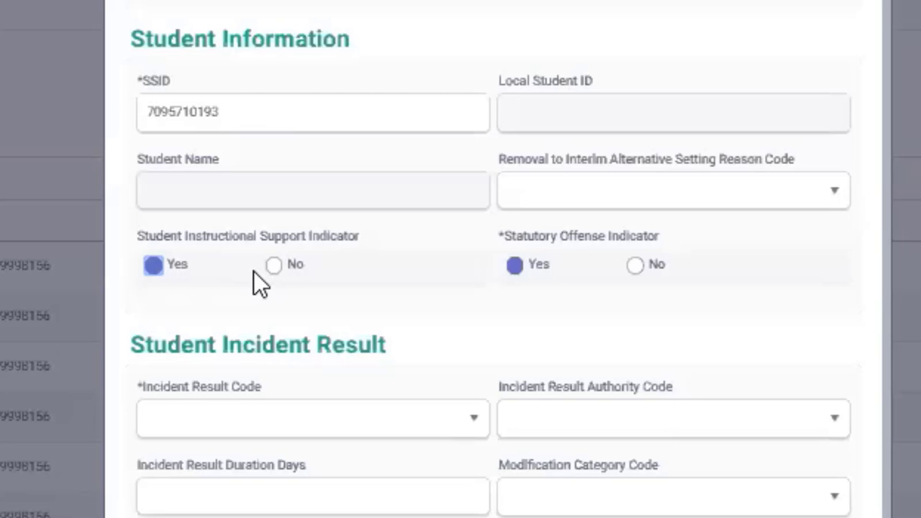
left_click(635, 268)
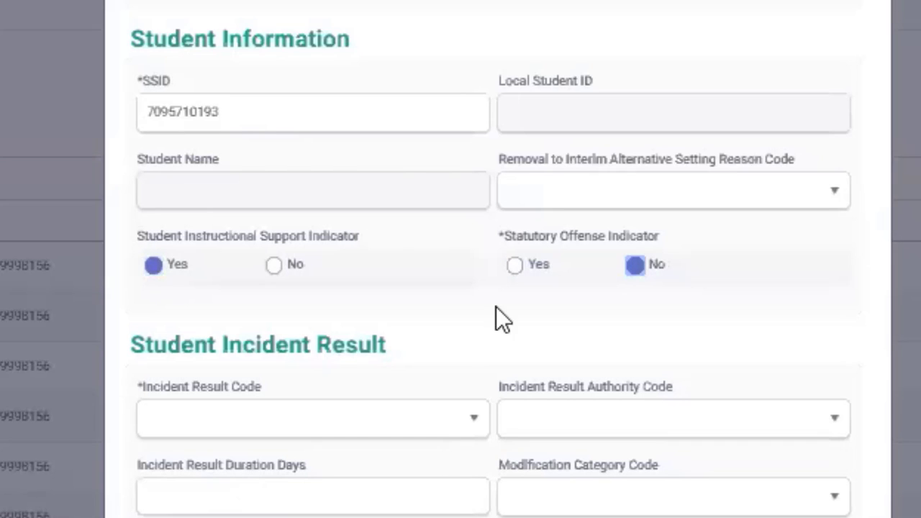
left_click(515, 265)
scroll(492, 288, "down", 1)
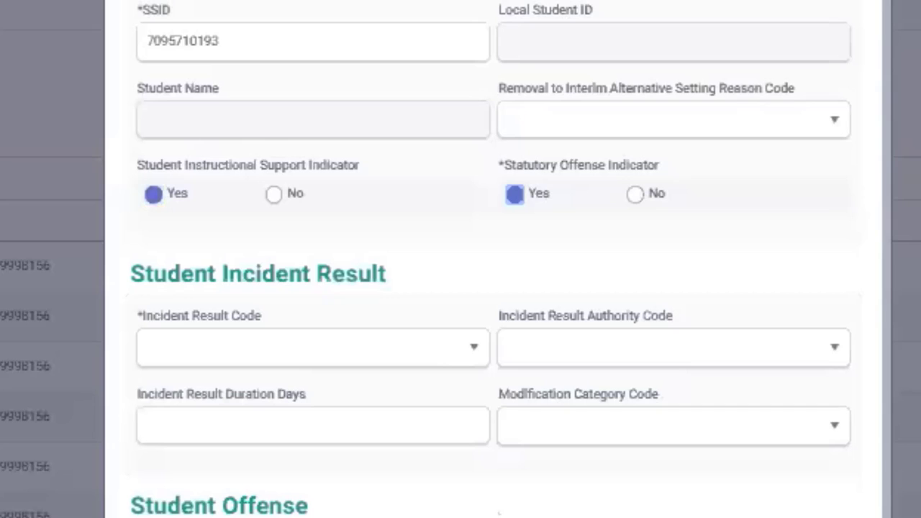
left_click(366, 517)
scroll(362, 478, "down", 1)
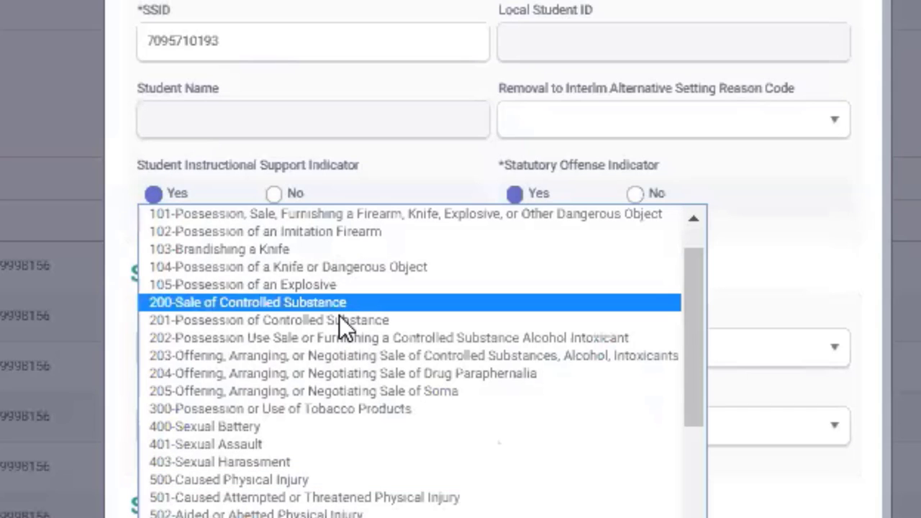
left_click(754, 514)
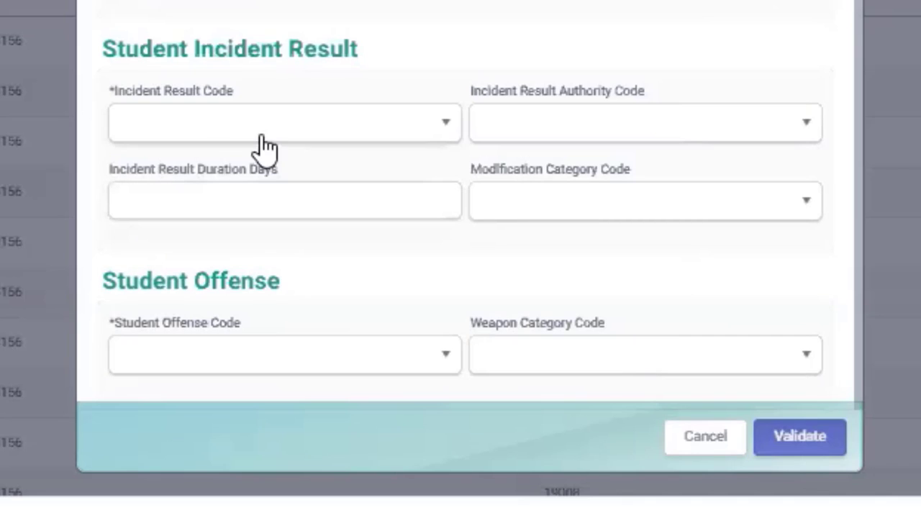
Step: Set the Incident Result Code to 200-Expulsion in the Student Incident Result section
left_click(424, 131)
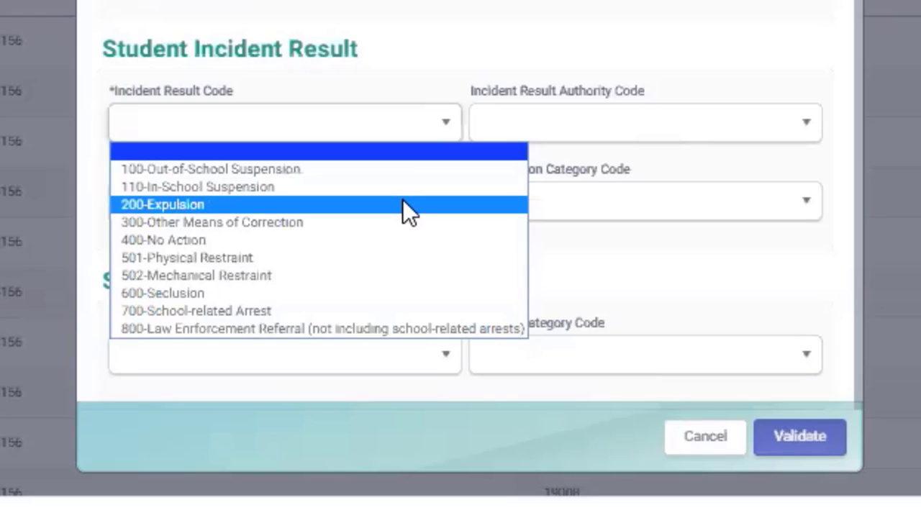
left_click(404, 204)
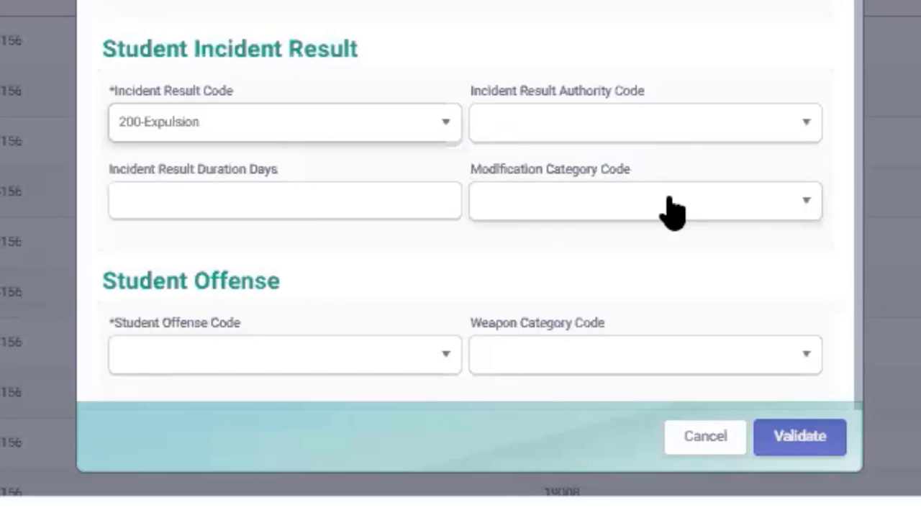
left_click(797, 207)
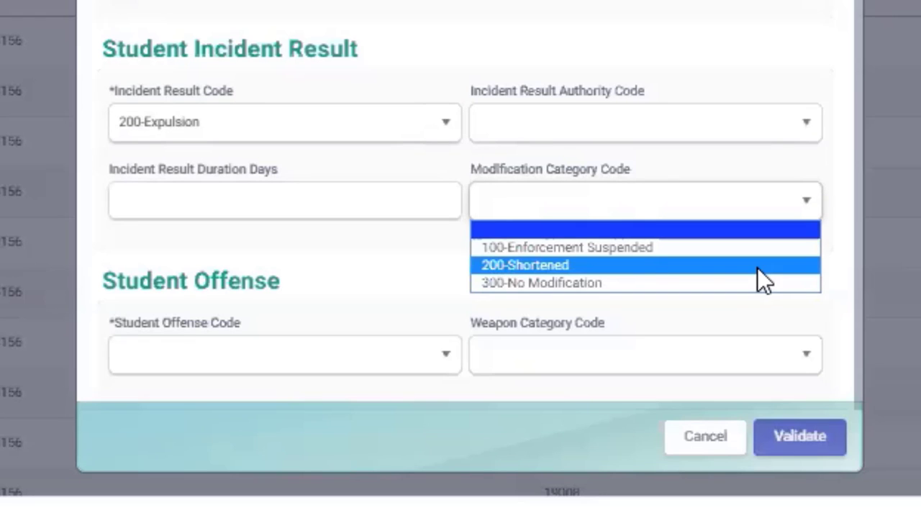
left_click(745, 283)
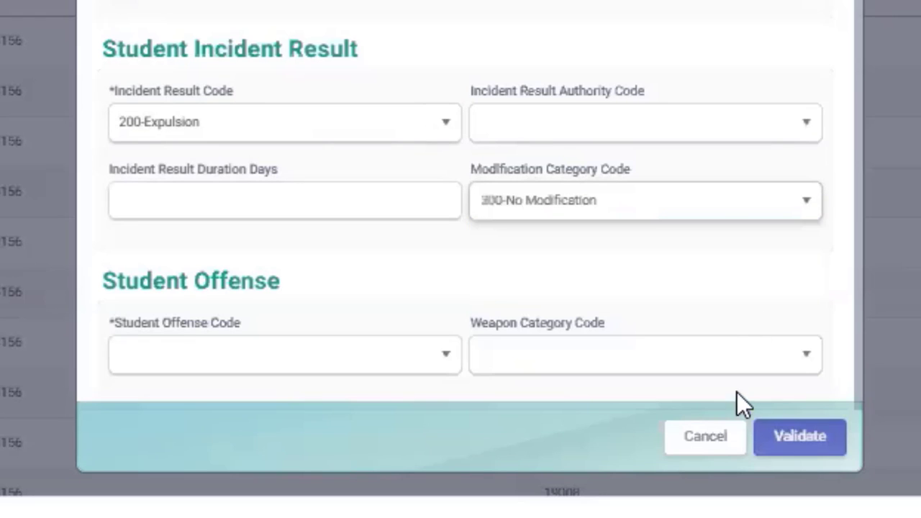
left_click(759, 212)
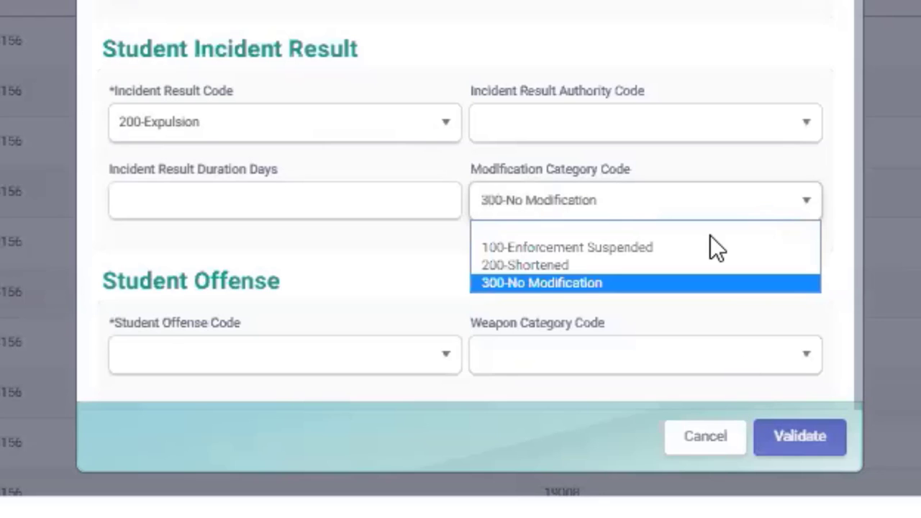
left_click(520, 210)
Step: Switch the Incident Result Code through 300-Other Means of Correction, 400-No Action and 501-Physical Restraint to 502-Mechanical Restraint
left_click(363, 137)
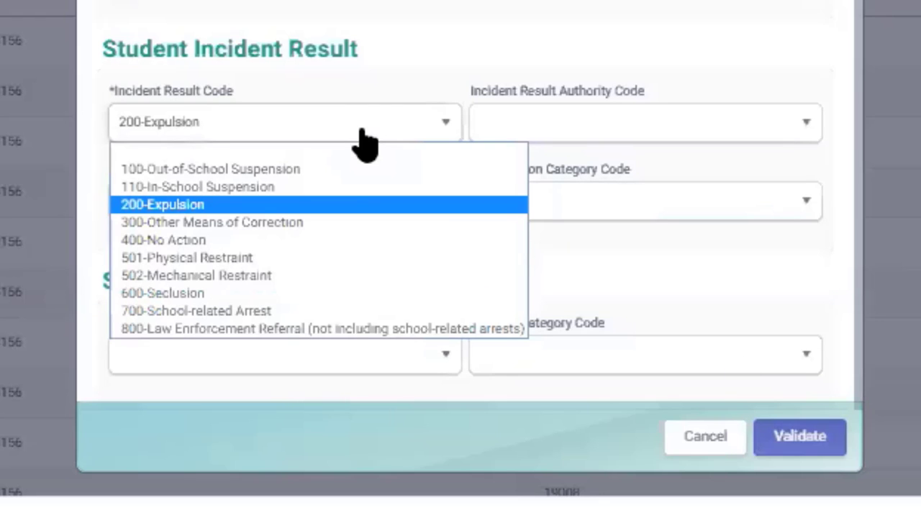
left_click(362, 222)
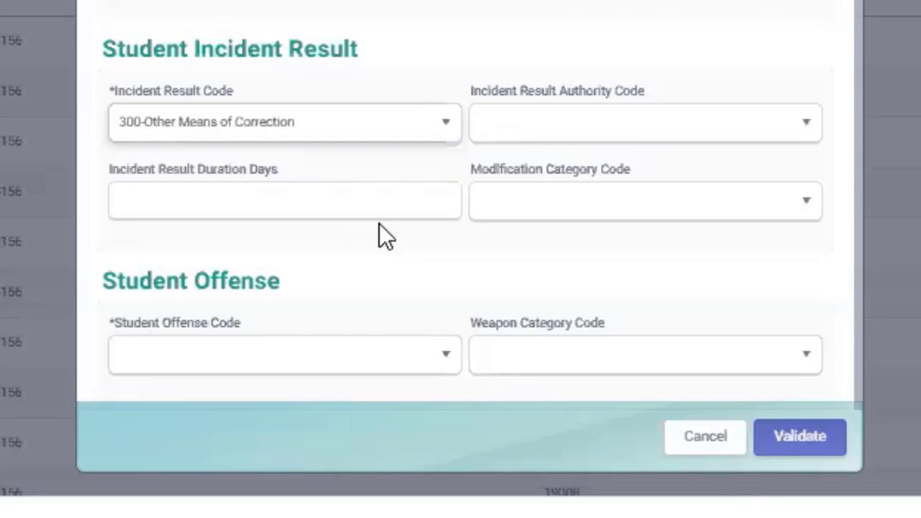
left_click(362, 136)
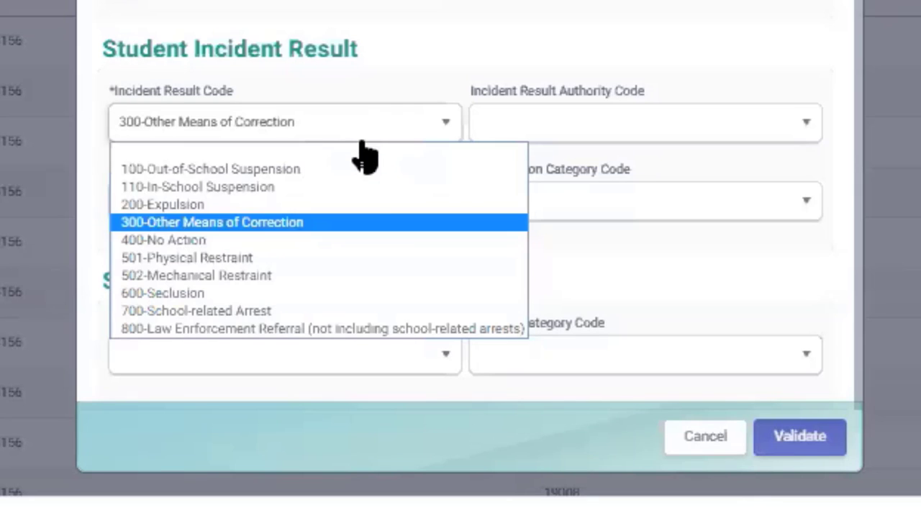
left_click(362, 240)
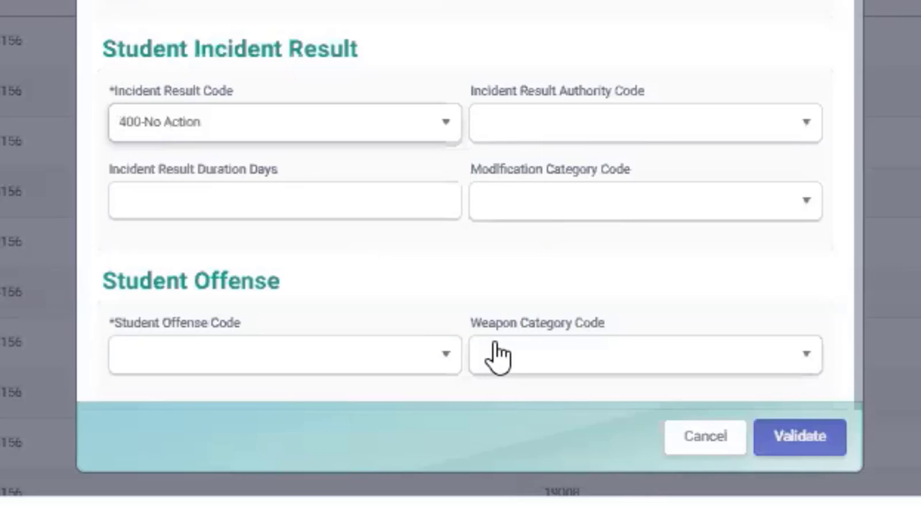
left_click(357, 148)
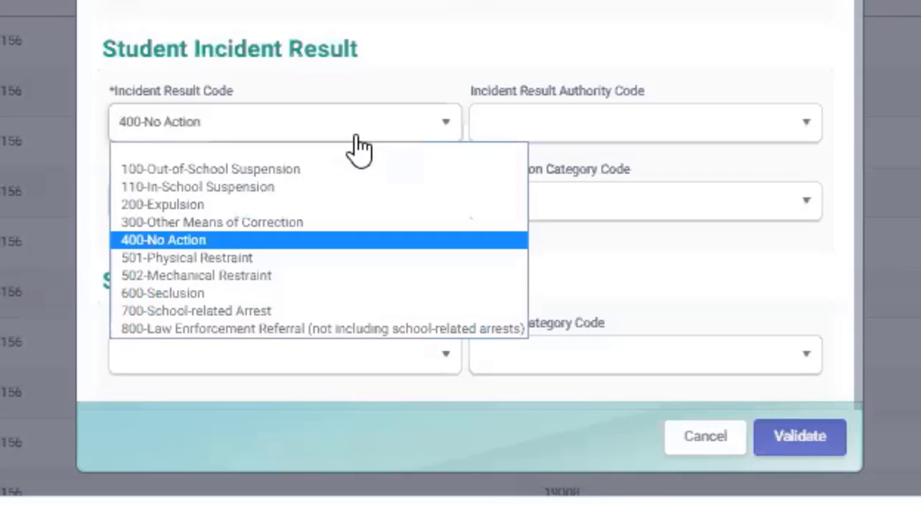
left_click(355, 259)
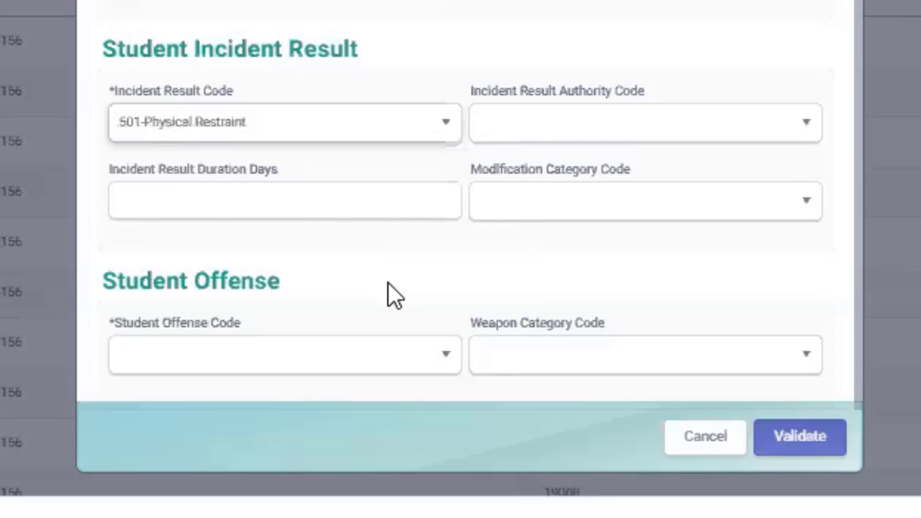
left_click(373, 135)
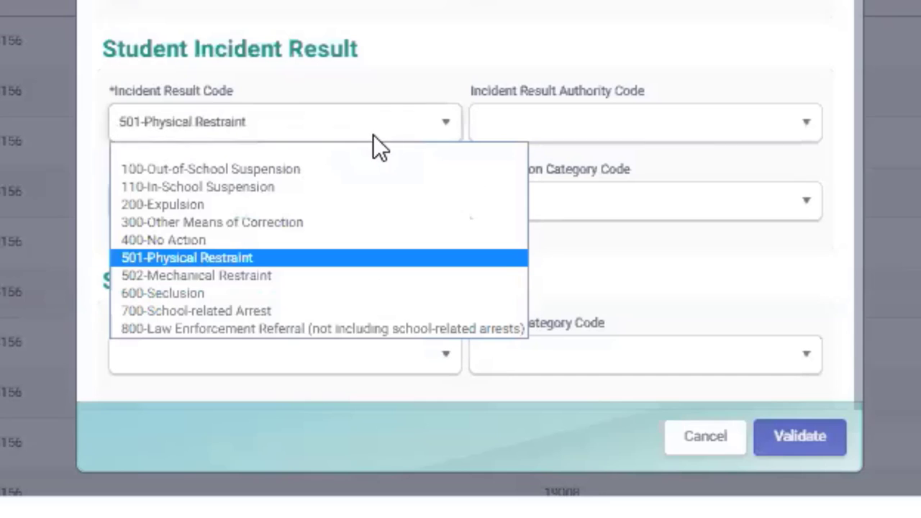
left_click(354, 276)
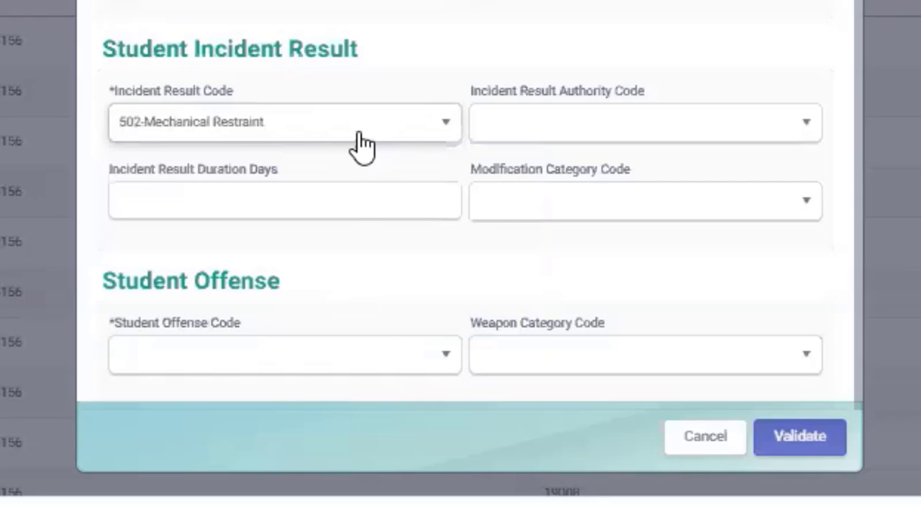
Step: Switch the Incident Result Code through 600-Seclusion and 700-School-related Arrest to 800-Law Enrforcement Referral (not including school-related arrests)
left_click(357, 134)
left_click(347, 293)
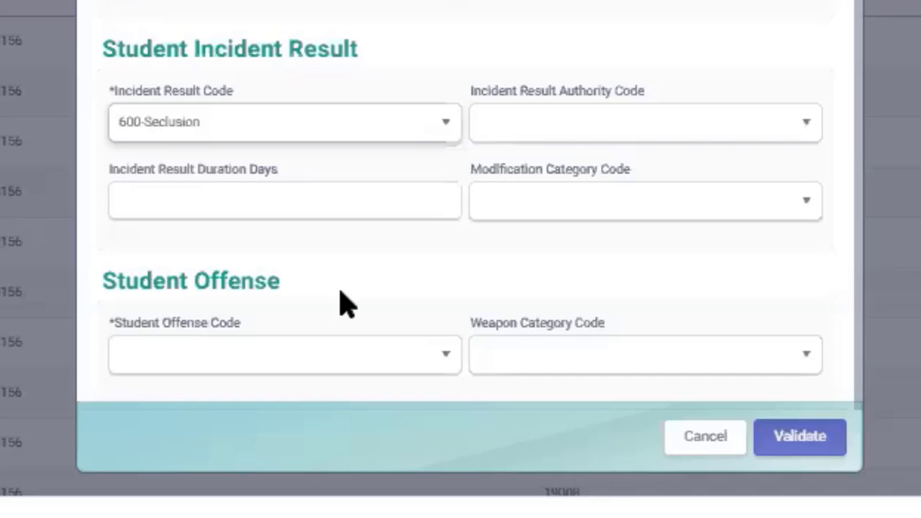
key("alt+Down")
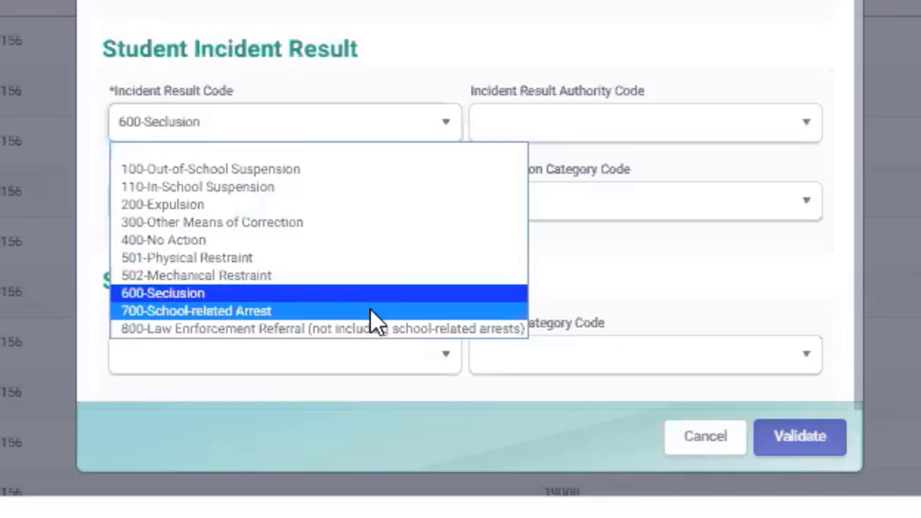
left_click(370, 308)
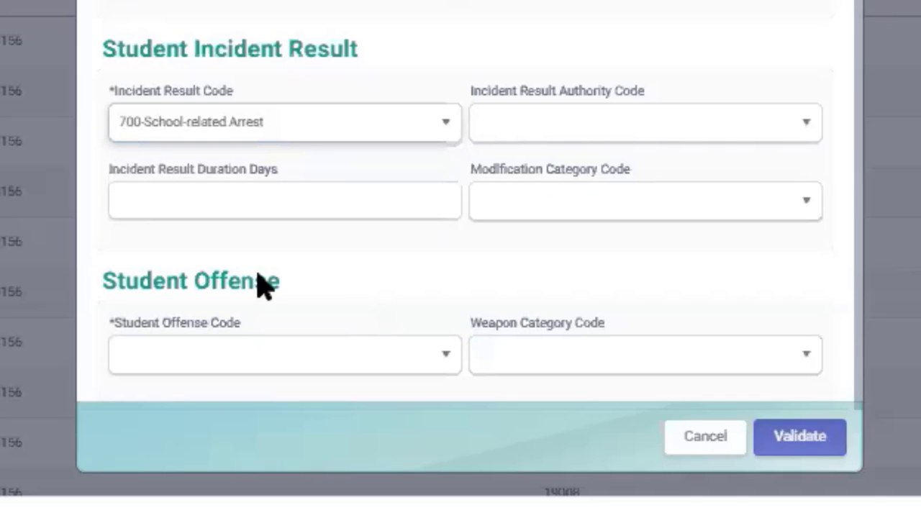
left_click(390, 136)
left_click(303, 325)
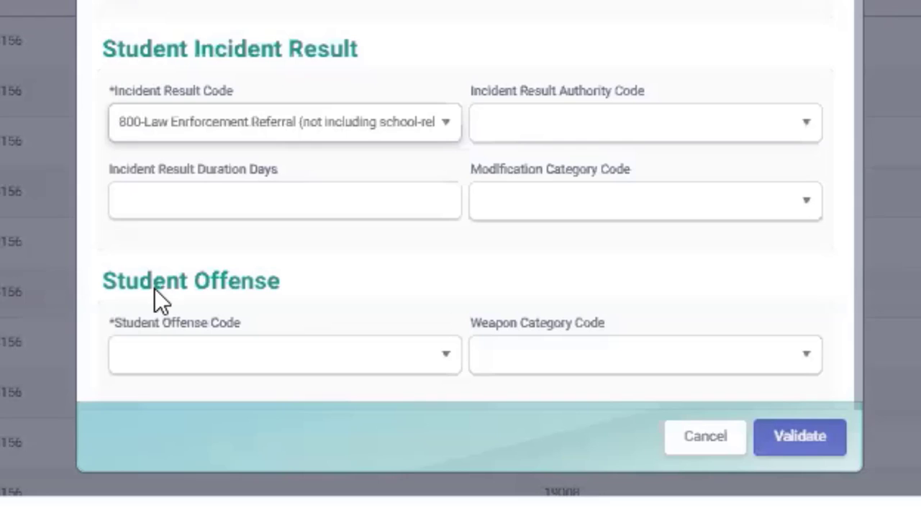
Step: Try 10-School or district personnel as the Incident Result Authority Code, and change it to 20-Court Order
left_click(613, 133)
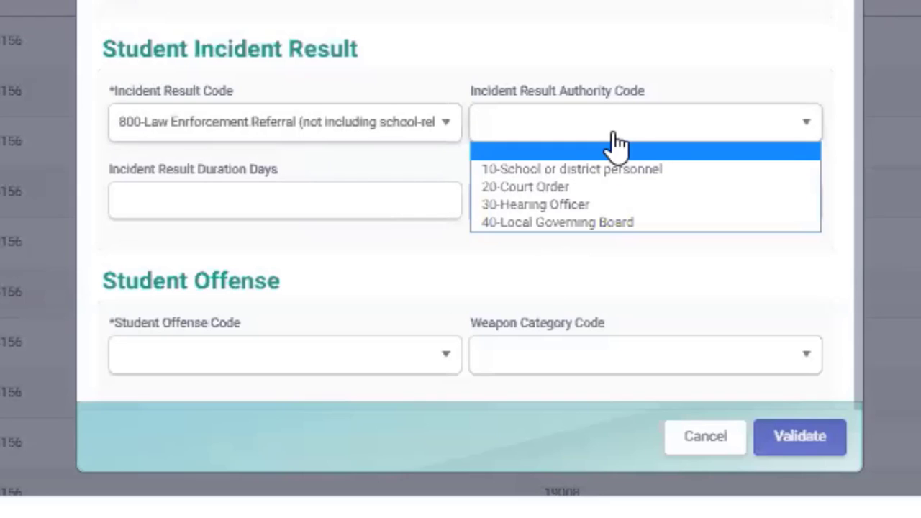
left_click(611, 173)
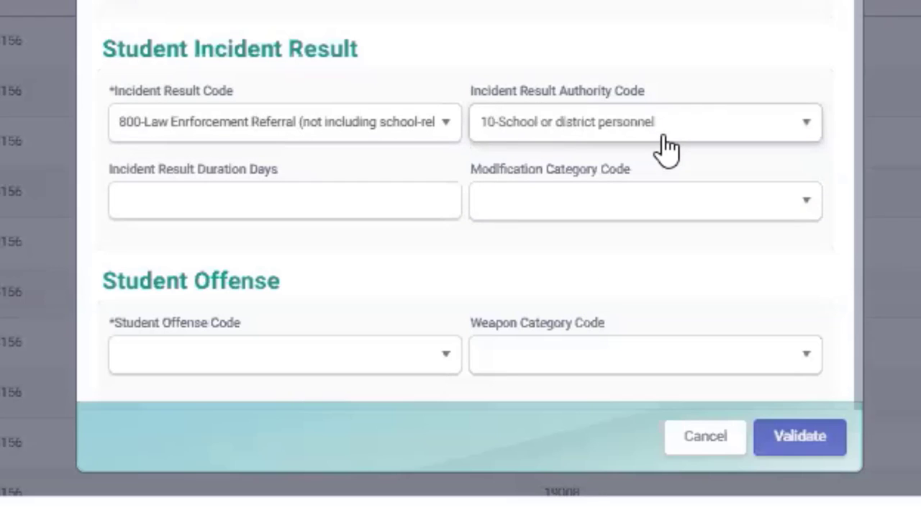
left_click(665, 137)
left_click(641, 185)
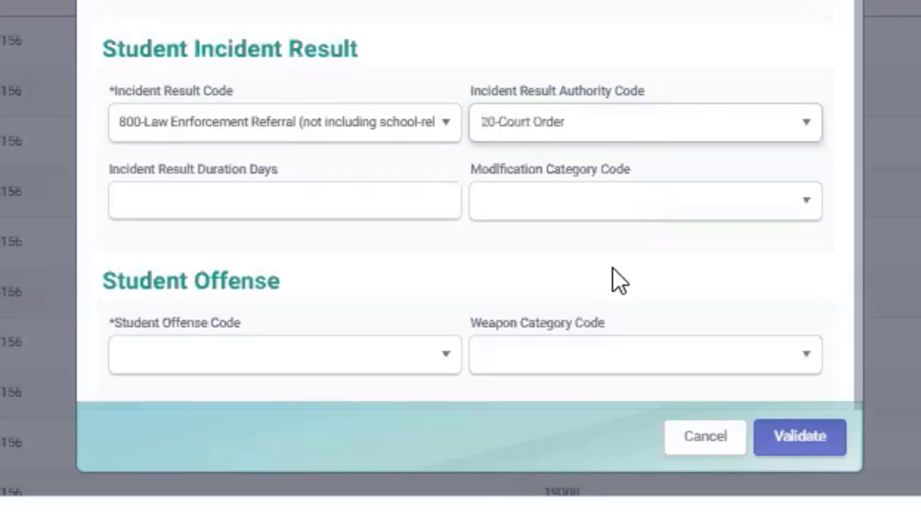
left_click(644, 139)
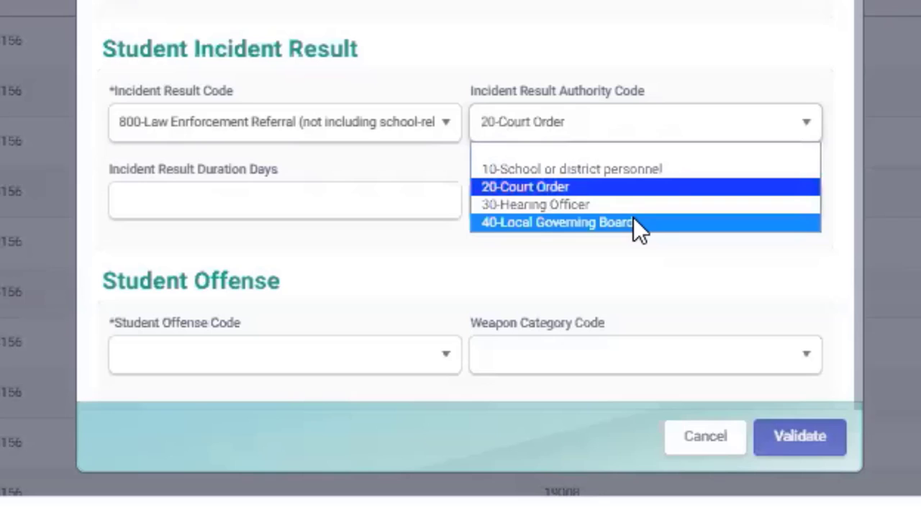
left_click(609, 271)
Step: Enter 3 as the Incident Result Duration Days and change the Incident Result Code to 300-Other Means of Correction
left_click(163, 201)
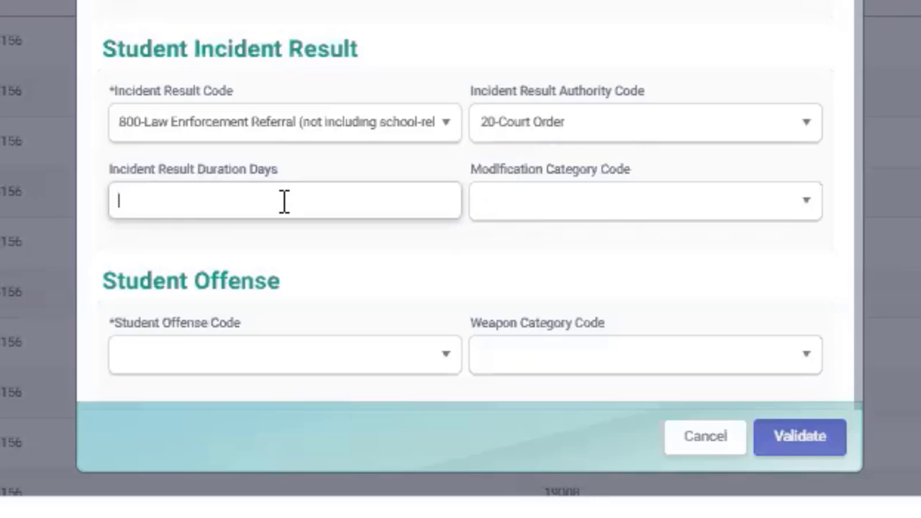
type("3")
left_click(321, 138)
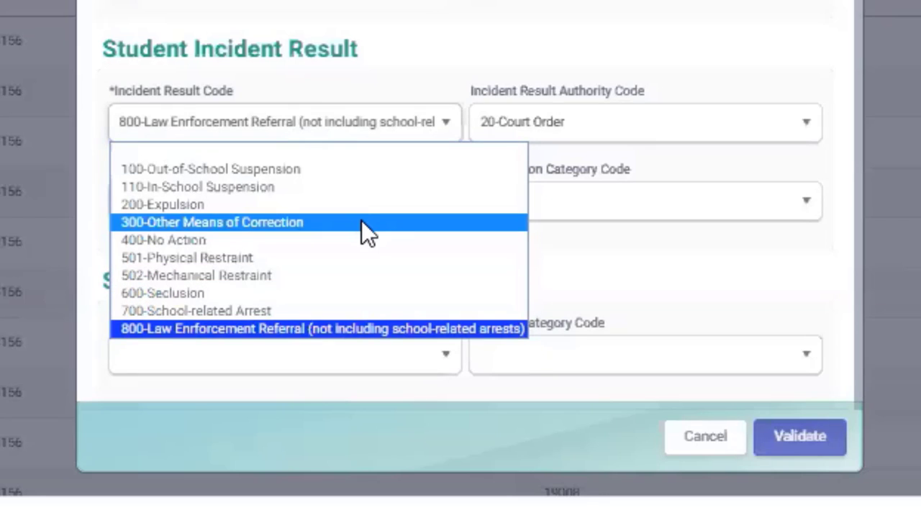
left_click(308, 225)
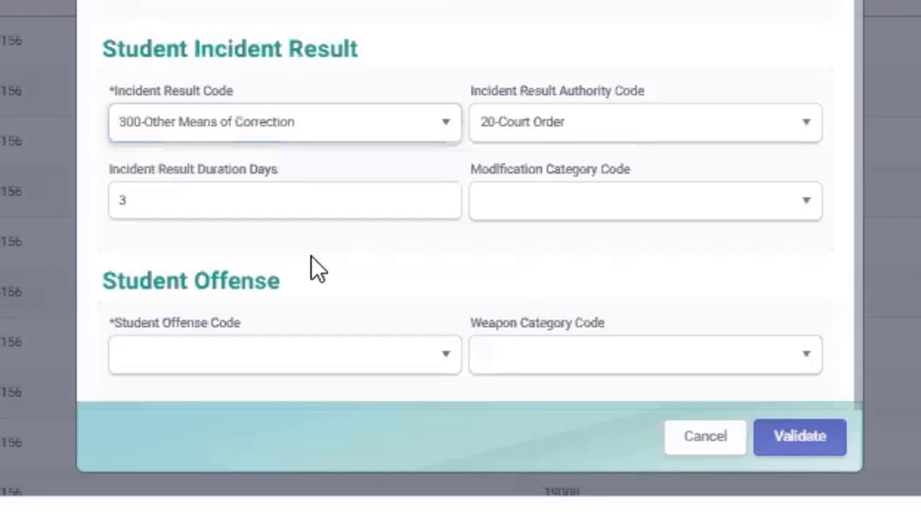
Step: Change the Incident Result Code to 400-No Action, try 0 as the duration days and clear that field
left_click(392, 130)
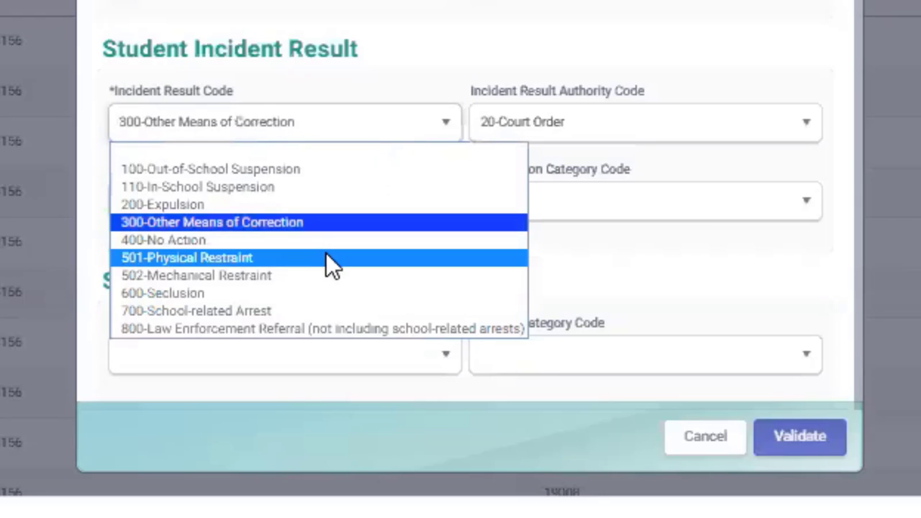
left_click(325, 241)
double_click(186, 204)
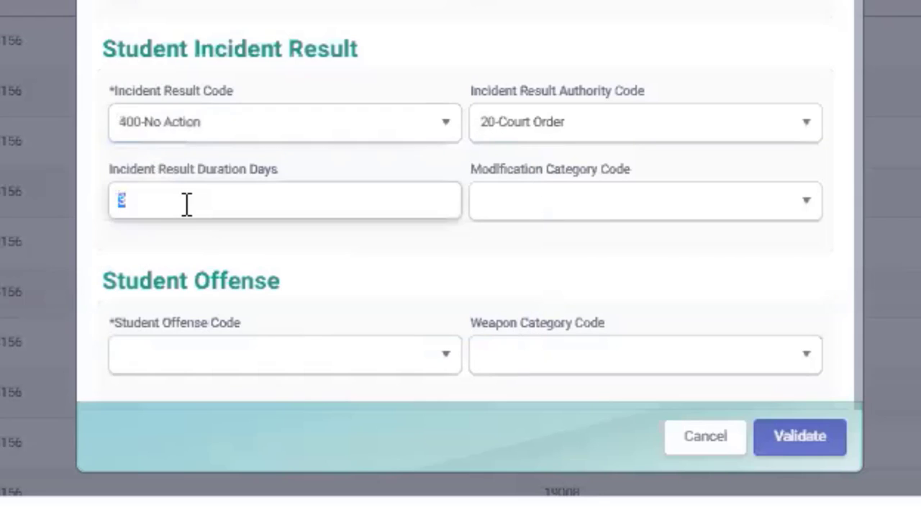
type("0")
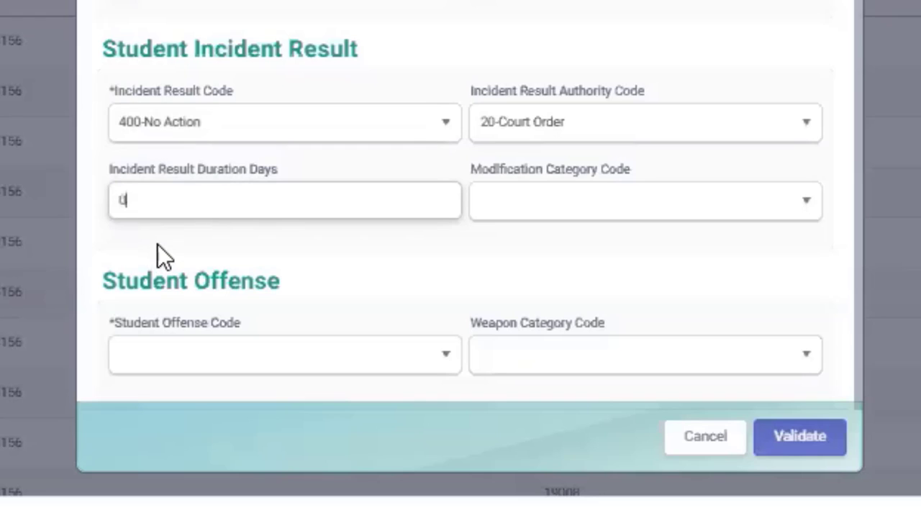
key("BackSpace")
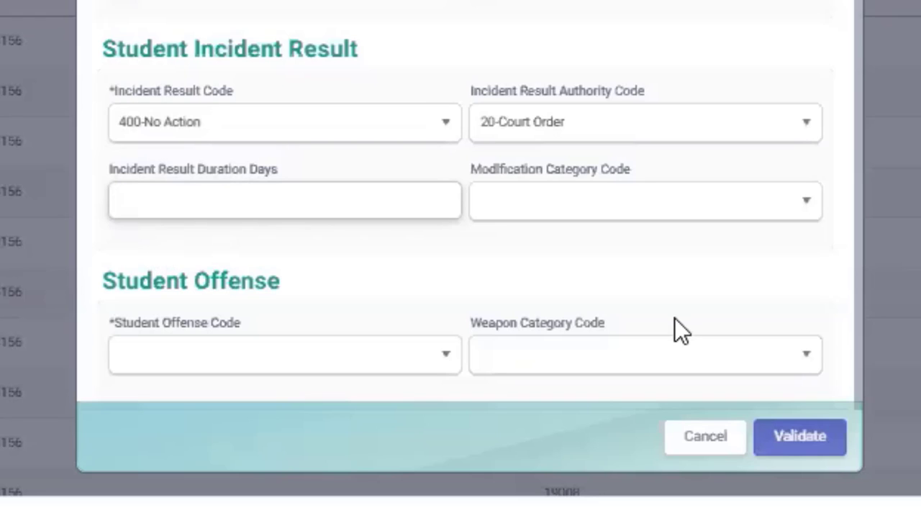
Step: Set the incident result to 100-Out-of-School Suspension with 3 duration days and authority code 10-School or district personnel
left_click(403, 144)
left_click(283, 200)
type("3")
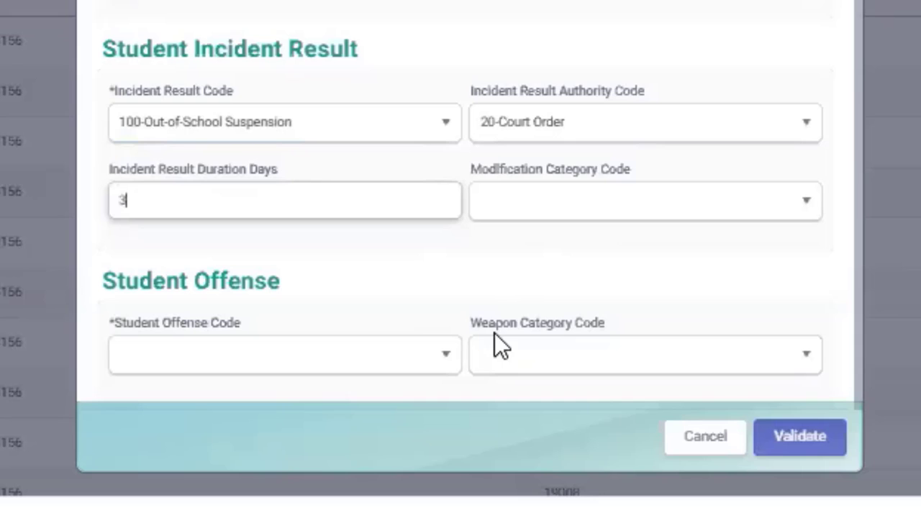
left_click(567, 130)
left_click(561, 170)
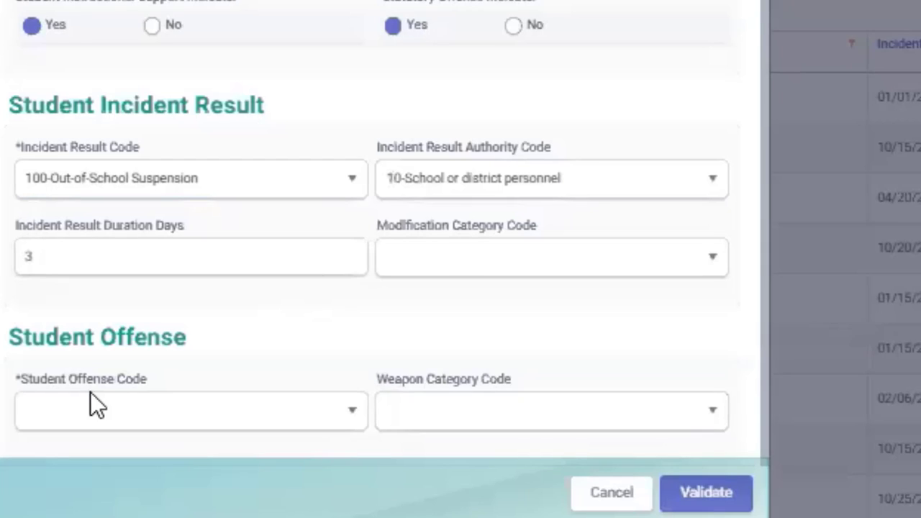
Step: Set the Student Offense Code to 600-Robbery or Extortion in the Student Offense section
left_click(169, 423)
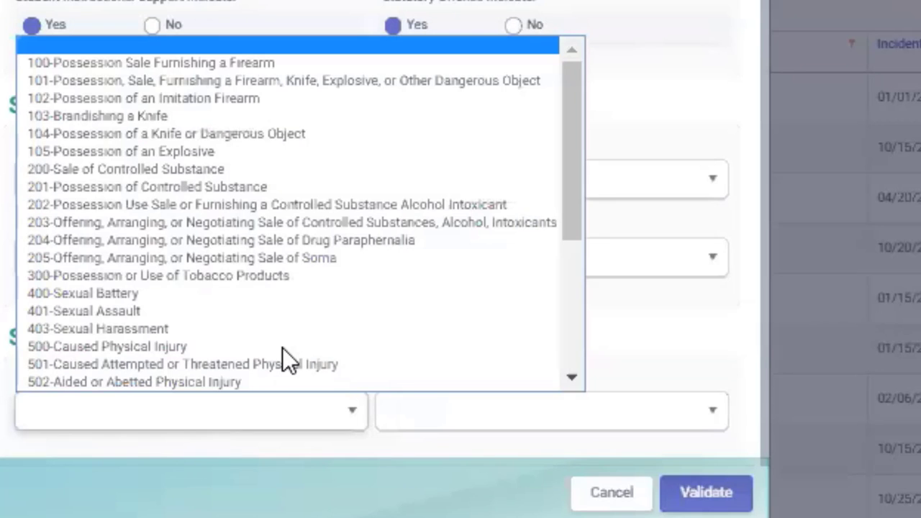
scroll(331, 287, "down", 1)
scroll(327, 147, "up", 1)
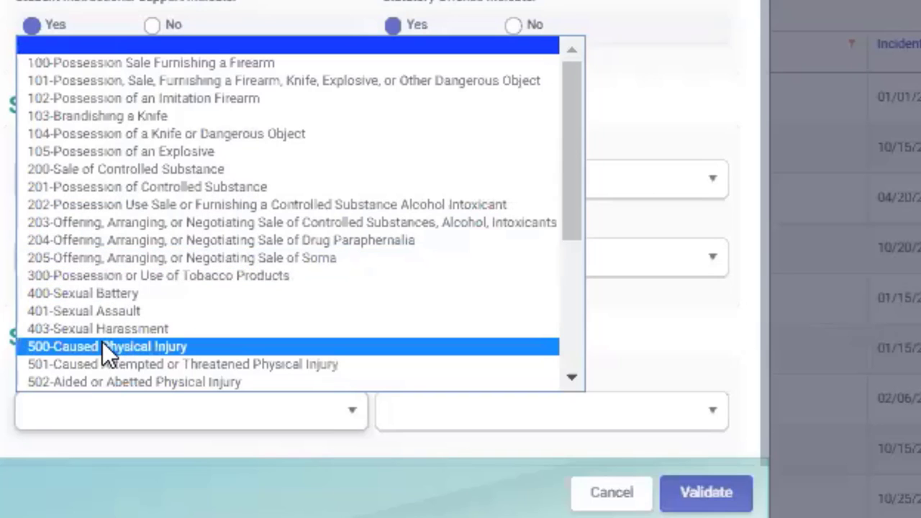
scroll(120, 338, "down", 5)
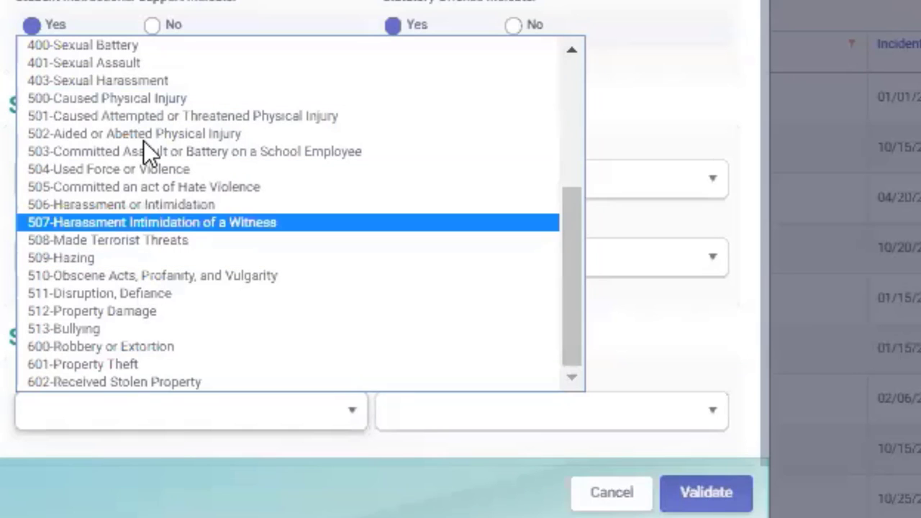
left_click(121, 348)
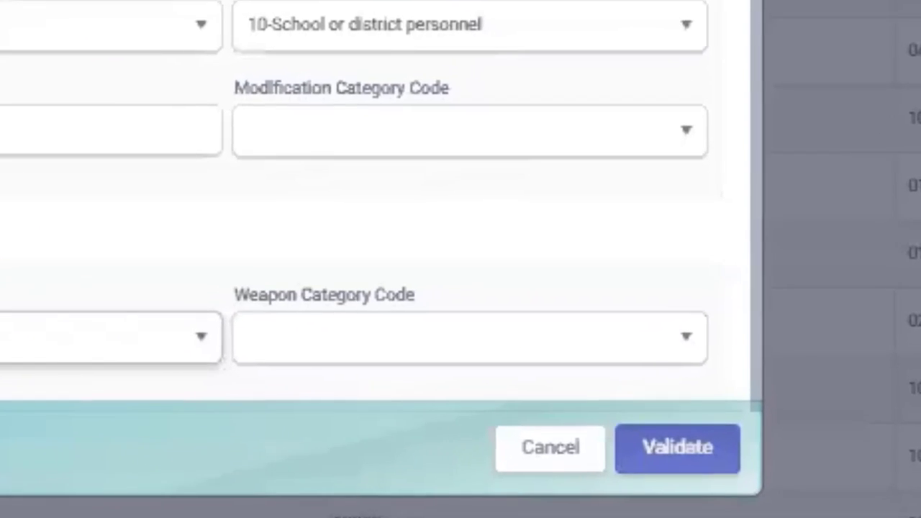
Step: Set the Weapon Category Code to 10-Handgun and validate the incident record
left_click(536, 411)
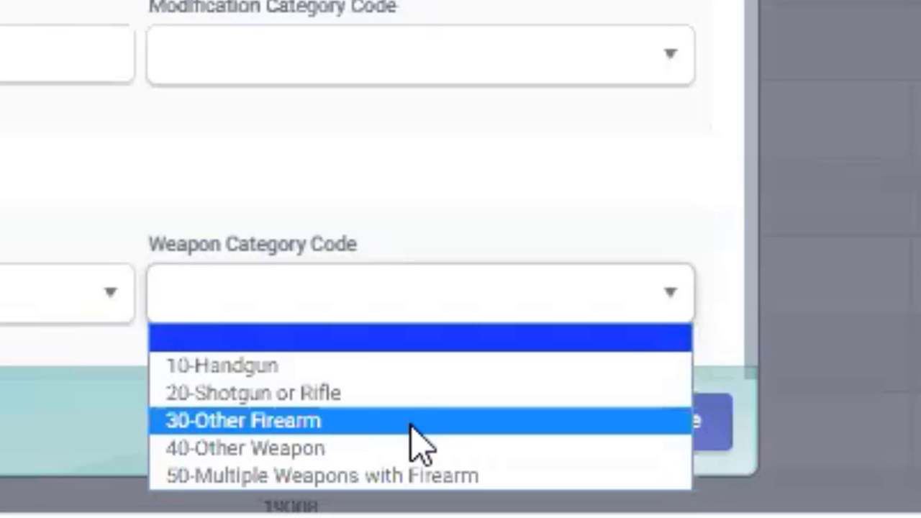
left_click(407, 368)
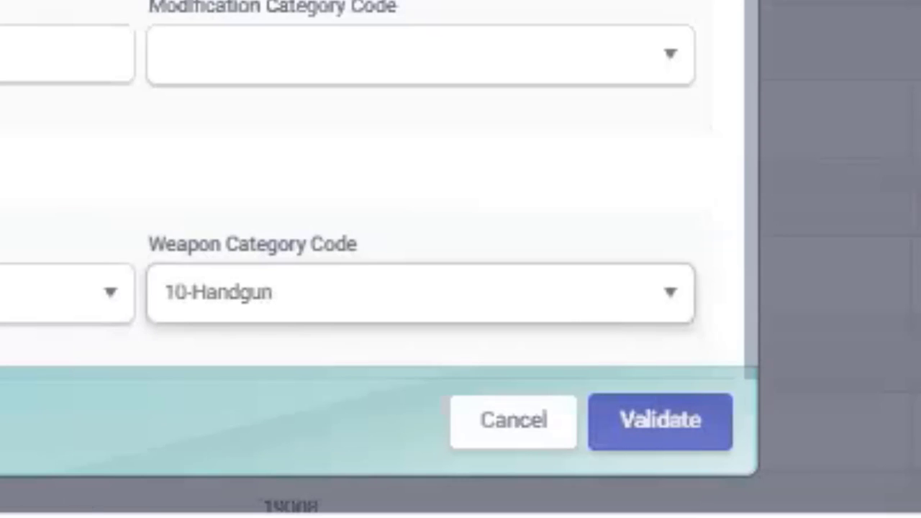
left_click(625, 425)
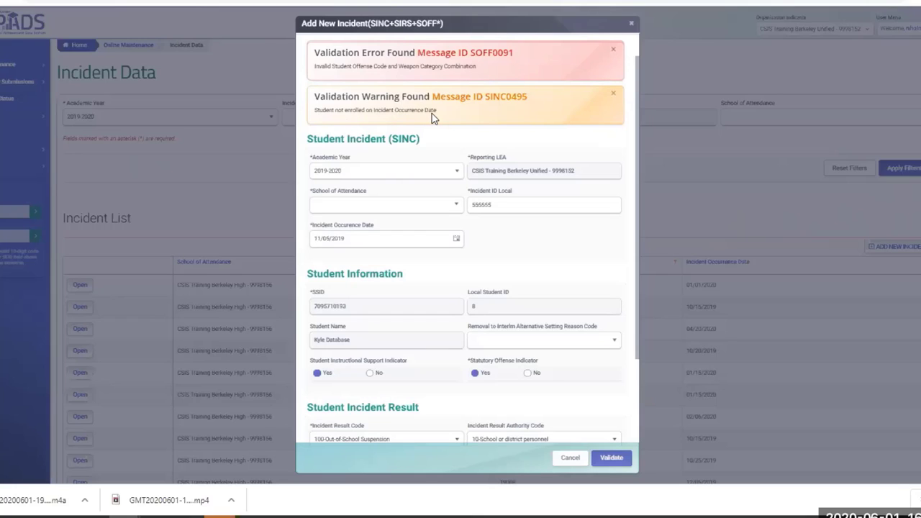
Step: Dismiss the enrollment warning and look through the available Student Offense Code options
left_click(614, 97)
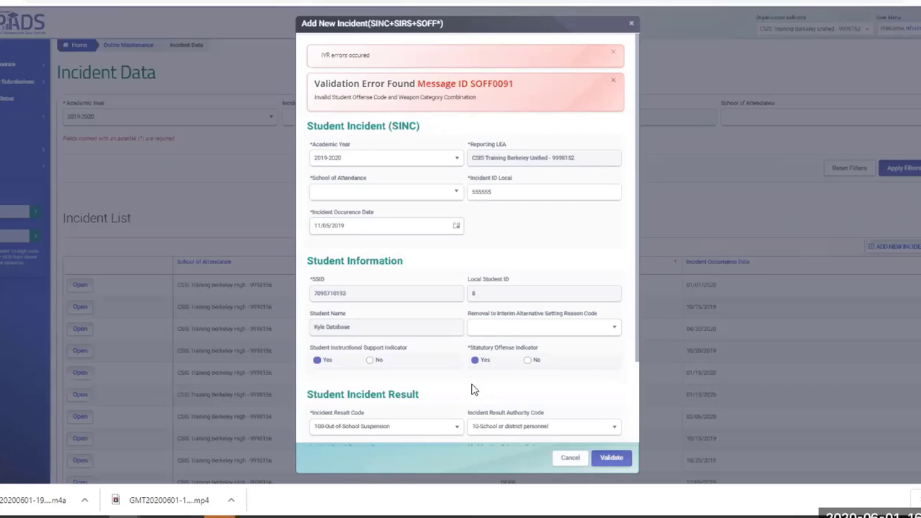
scroll(392, 429, "down", 2)
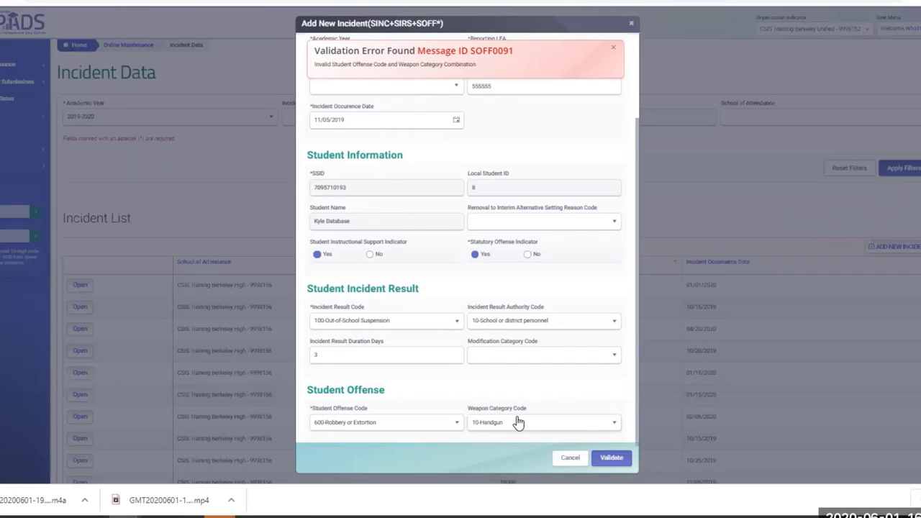
left_click(450, 429)
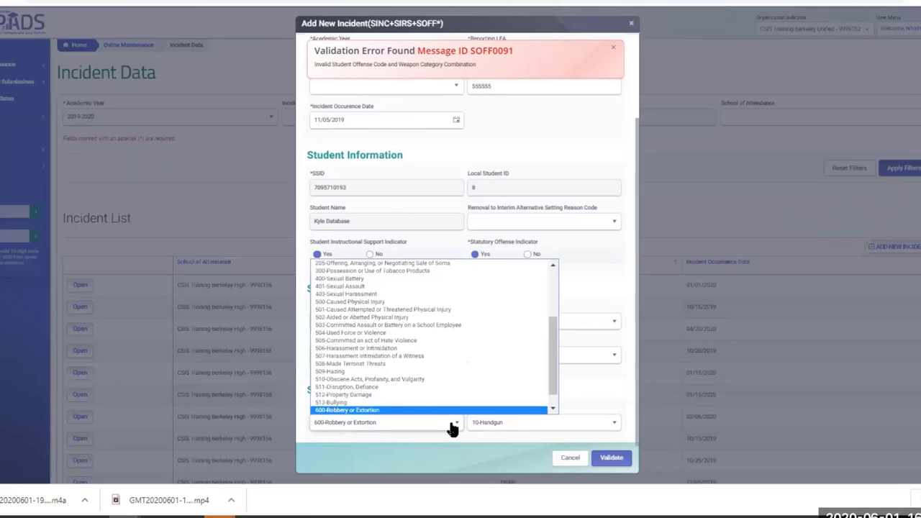
scroll(441, 410, "down", 1)
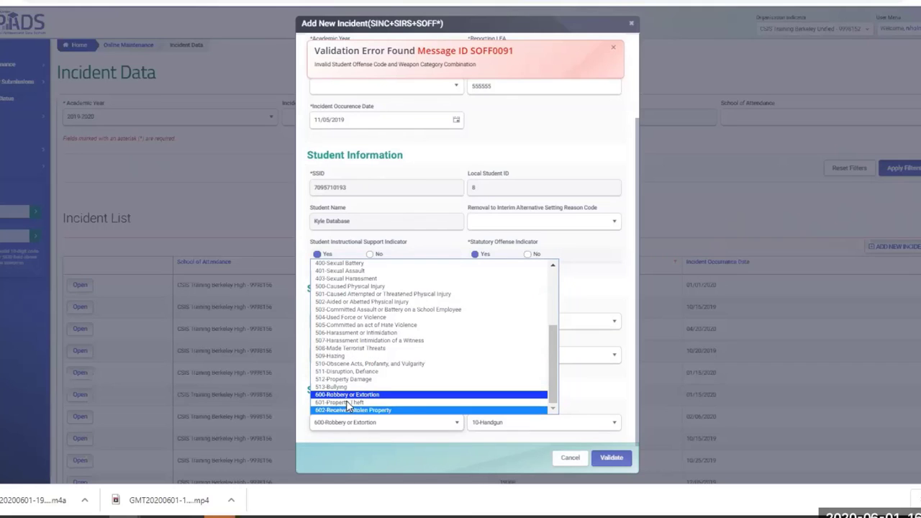
scroll(351, 397, "up", 5)
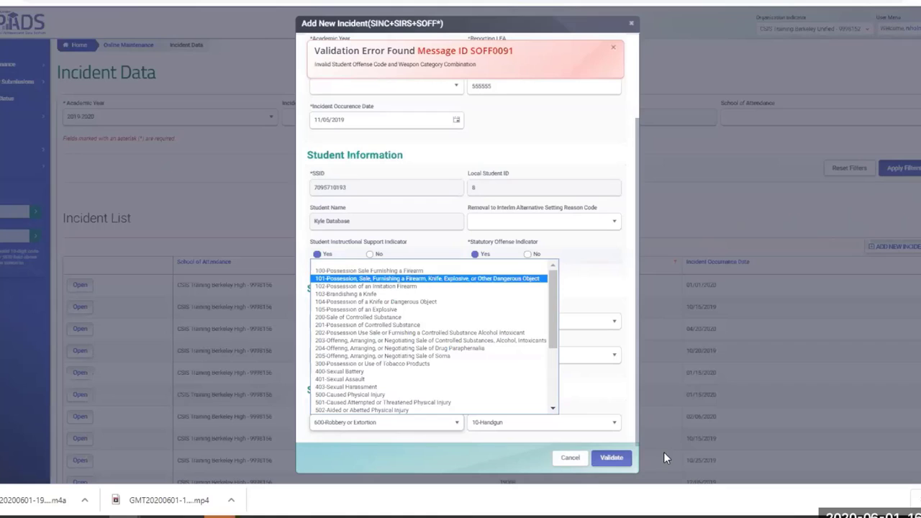
key("4")
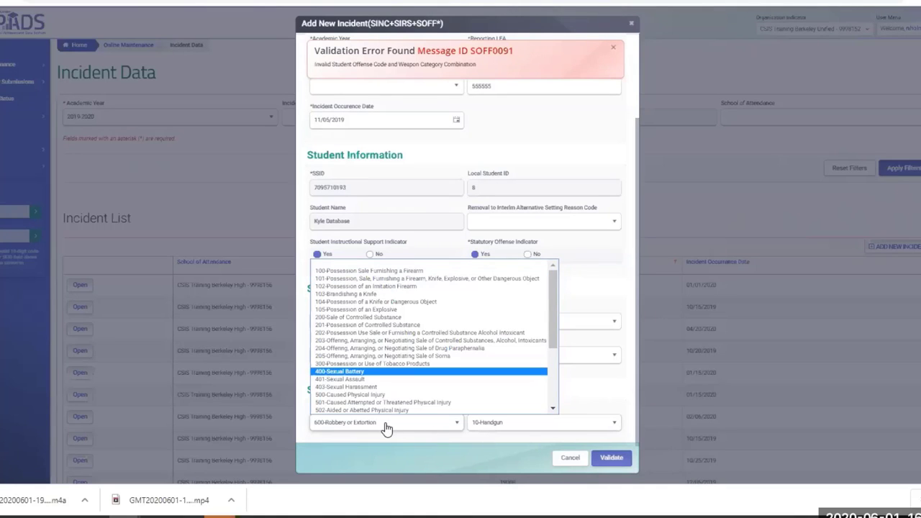
scroll(395, 375, "down", 1)
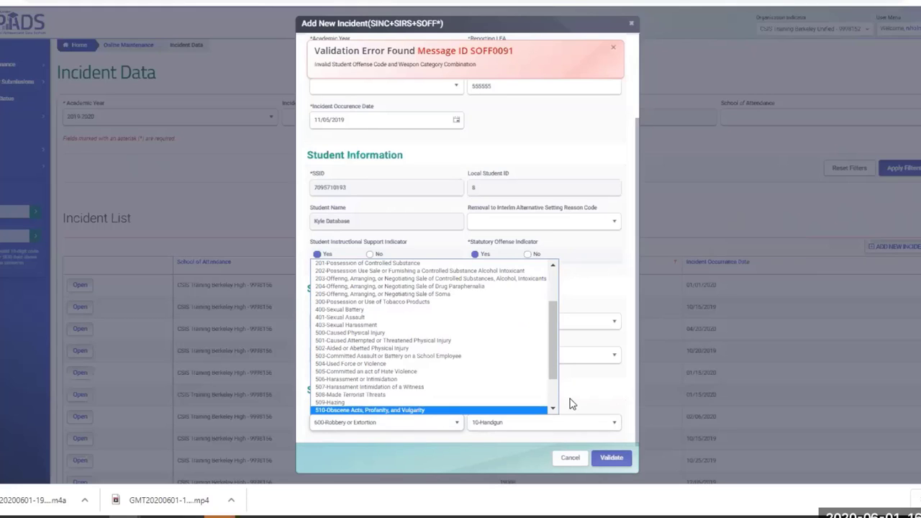
Step: Clear the Weapon Category Code, and validate and post the new incident
left_click(603, 416)
left_click(608, 424)
left_click(571, 436)
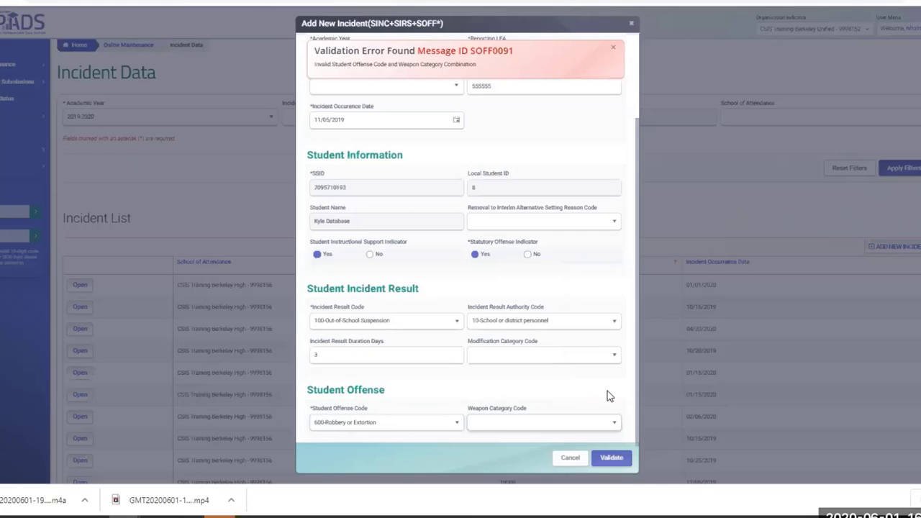
left_click(613, 460)
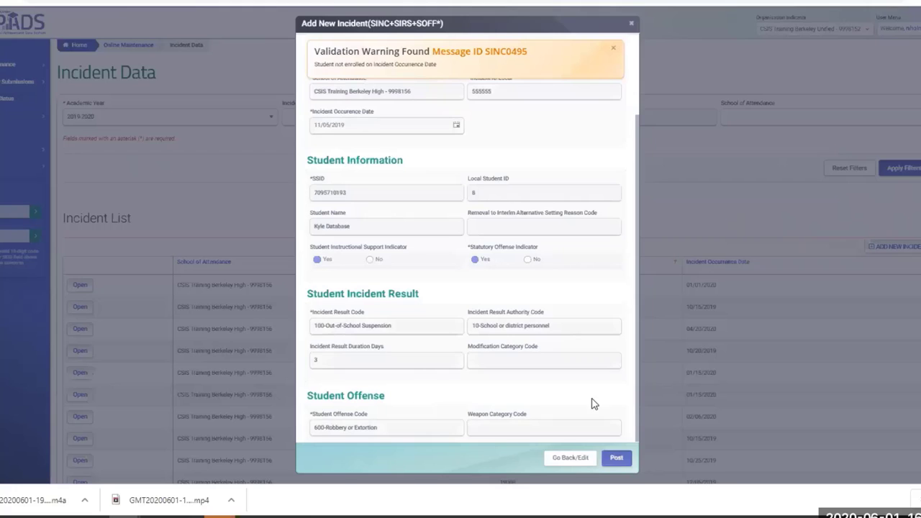
left_click(620, 461)
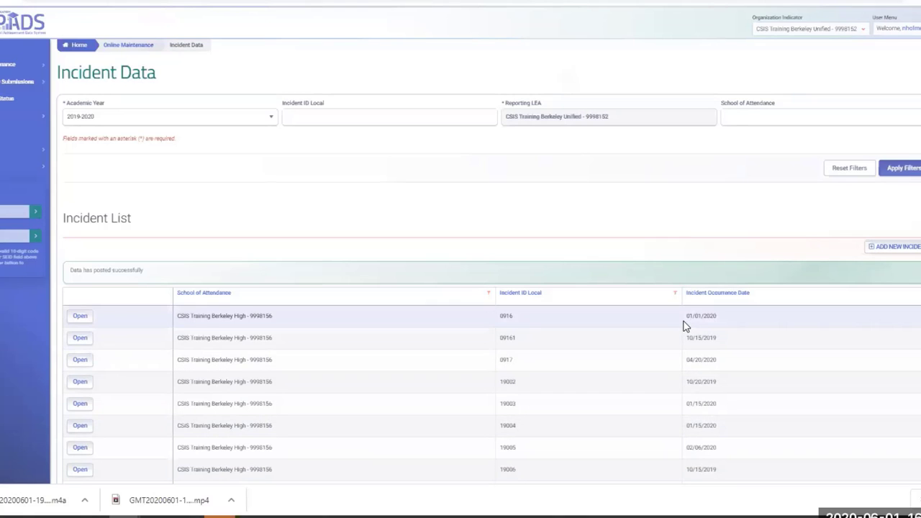
Step: Open the newly posted Berkeley High incident dated 11/05/2019 from the second page of the Incident List
scroll(117, 345, "down", 5)
left_click(122, 339)
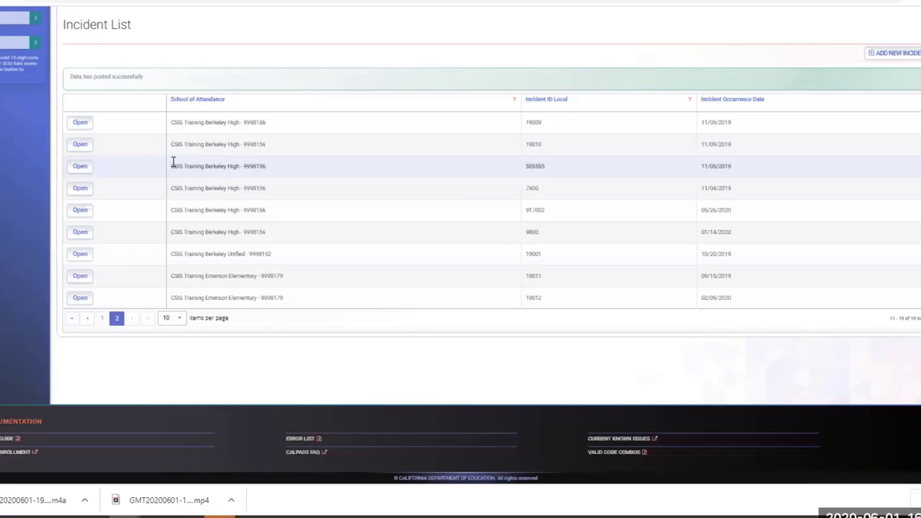
left_click(78, 171)
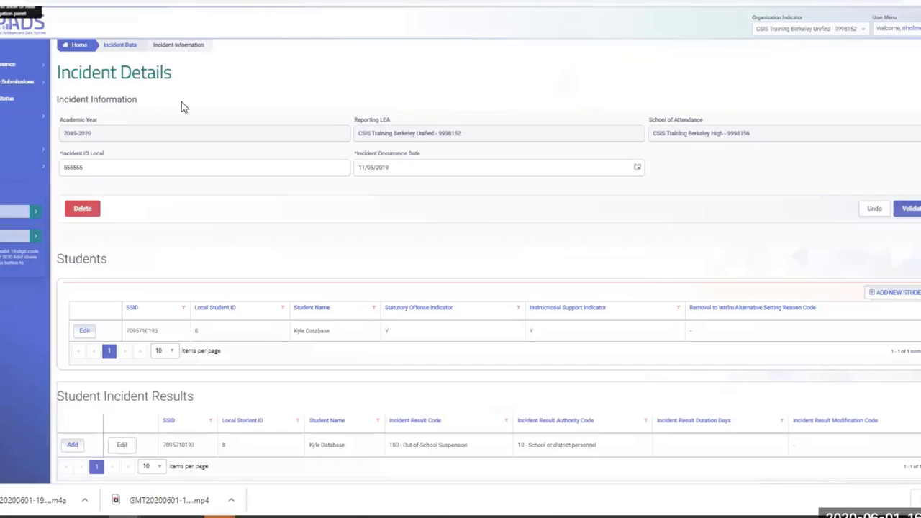
Step: Add and post a second student offense with code 100-Possession Sale Furnishing a Firearm and weapon category 10-Handgun
scroll(194, 222, "down", 1)
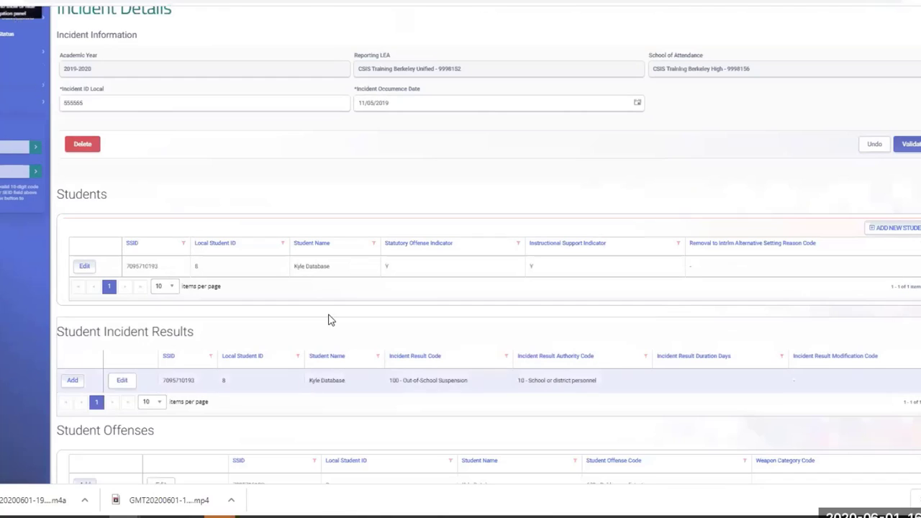
scroll(294, 329, "down", 3)
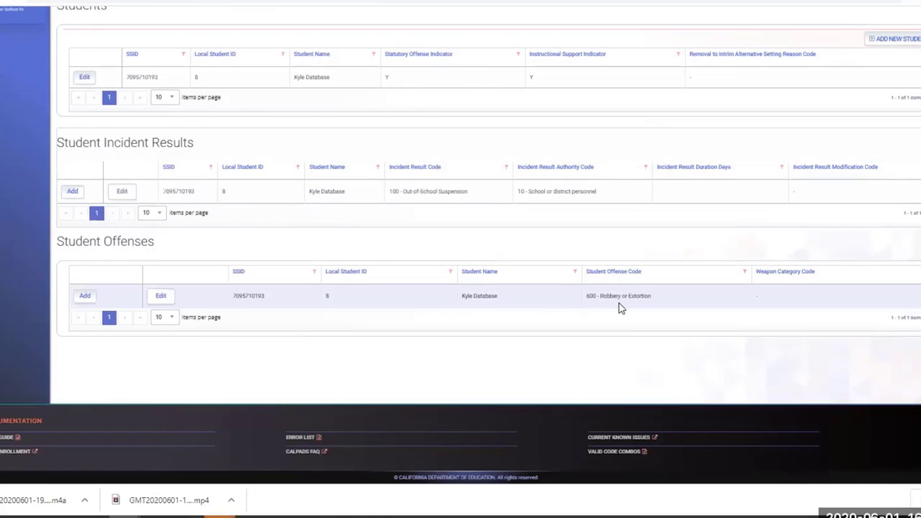
left_click(89, 306)
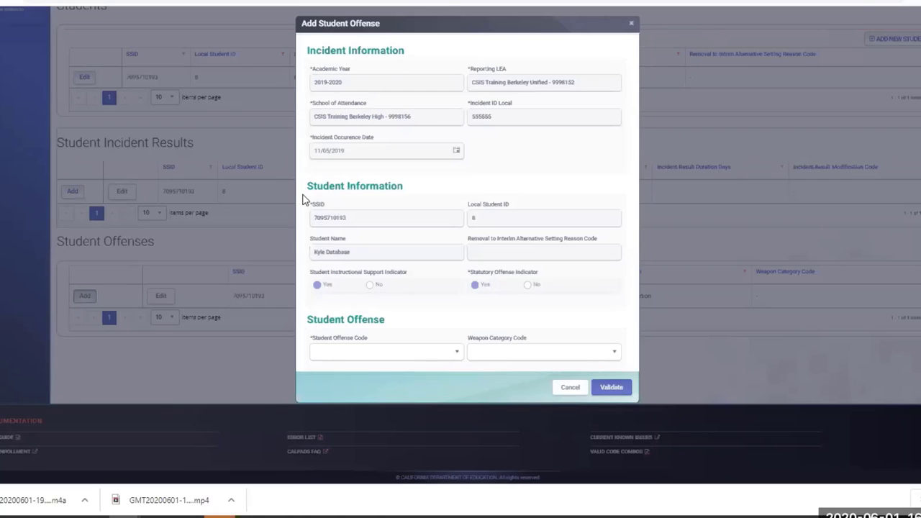
left_click(368, 356)
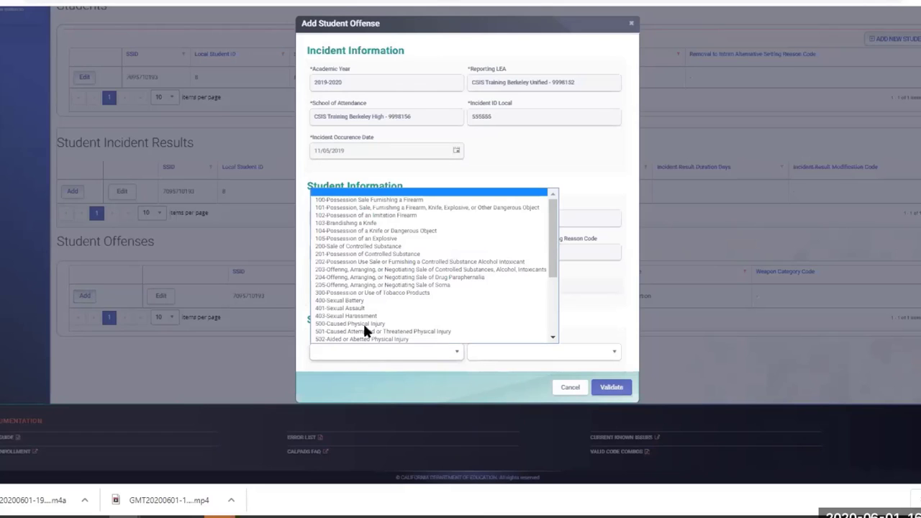
left_click(359, 201)
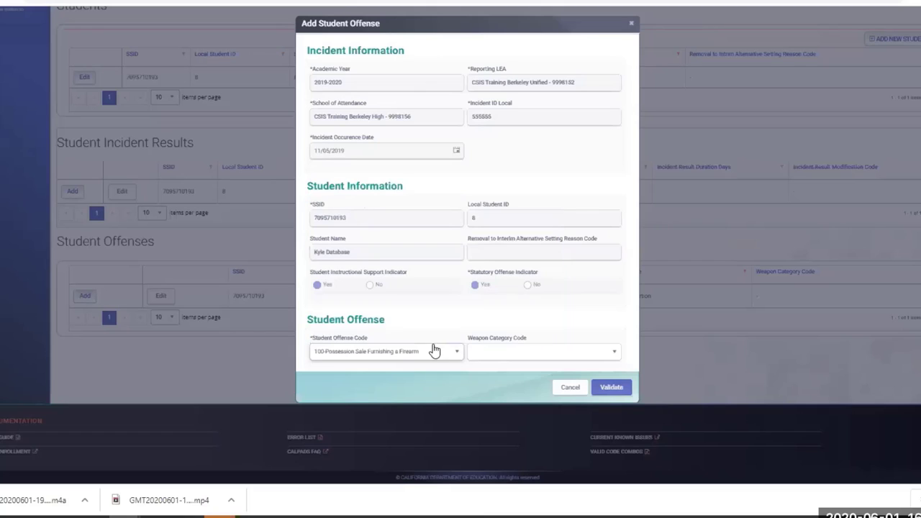
left_click(489, 352)
left_click(495, 373)
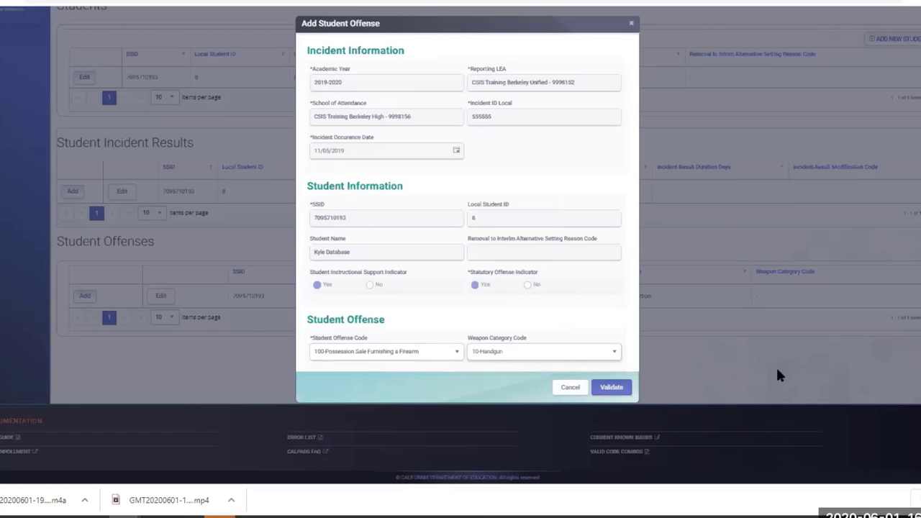
left_click(610, 392)
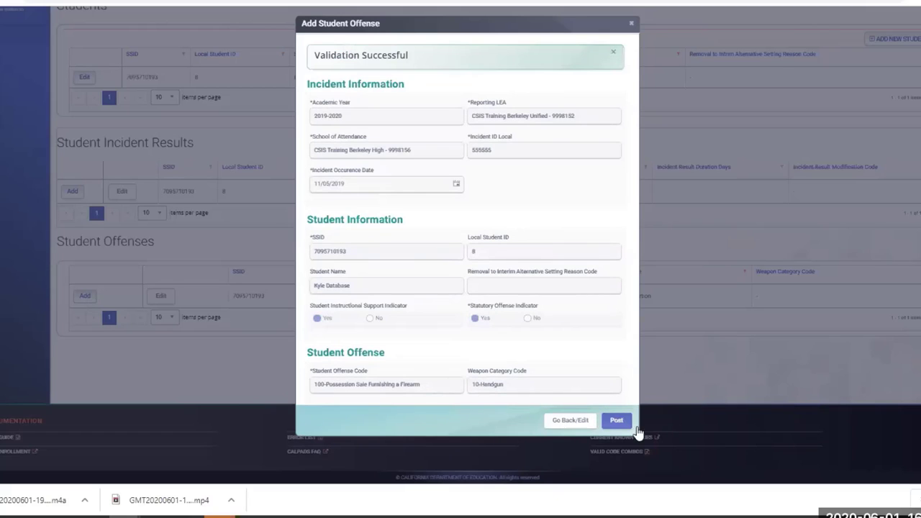
left_click(613, 422)
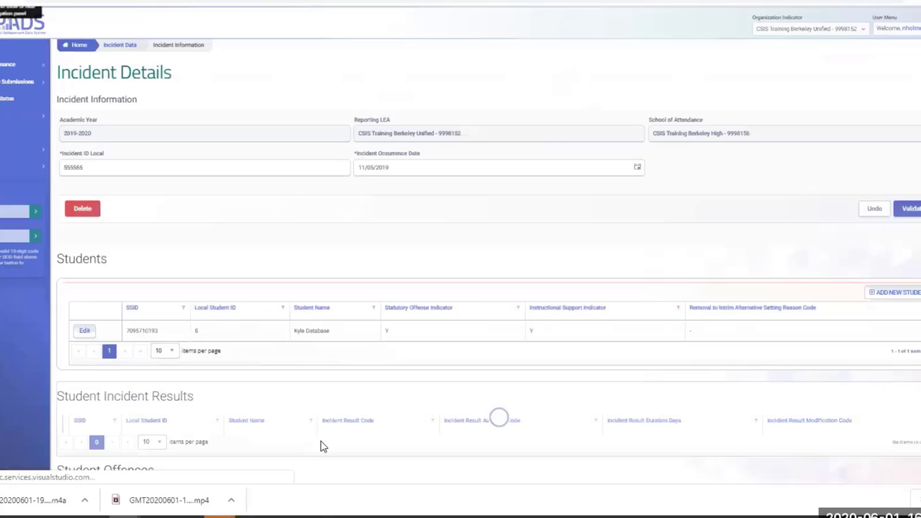
Step: Start an additional student incident result with result code 200-Expulsion and modification category 300-No Modification
scroll(325, 427, "down", 3)
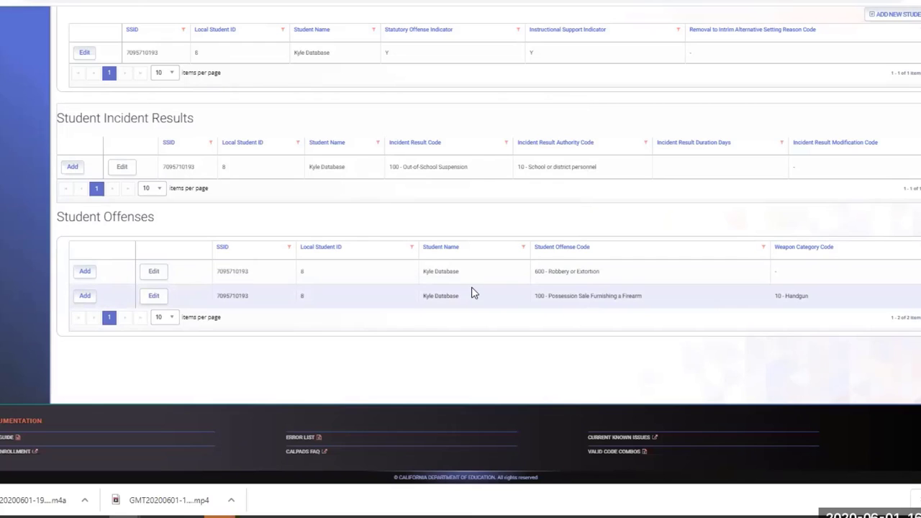
scroll(274, 228, "up", 1)
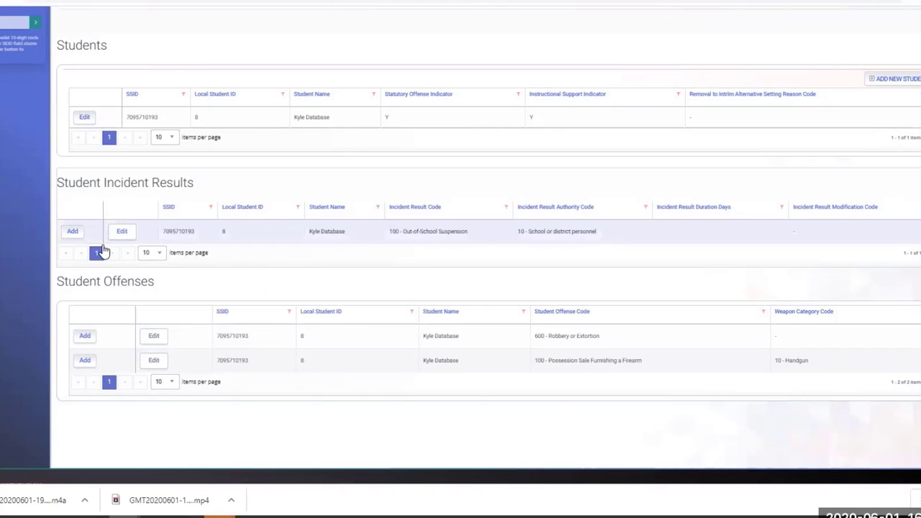
left_click(74, 233)
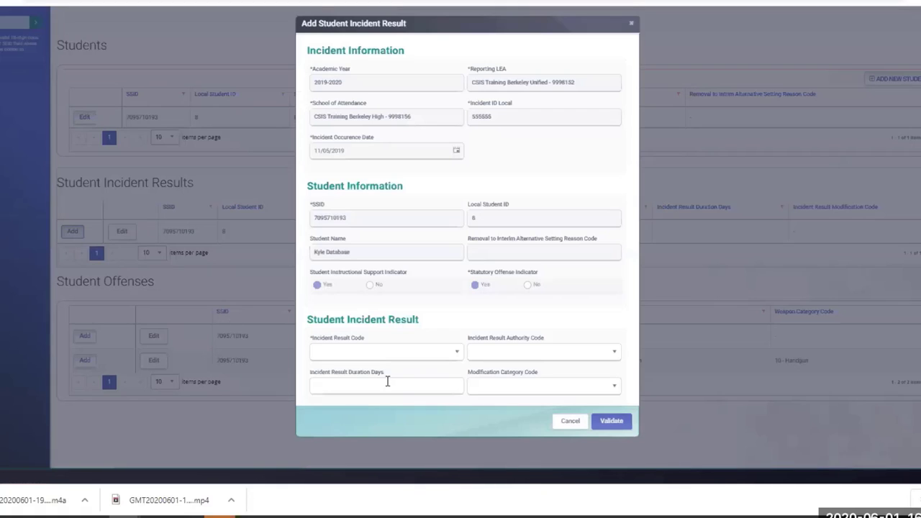
left_click(441, 354)
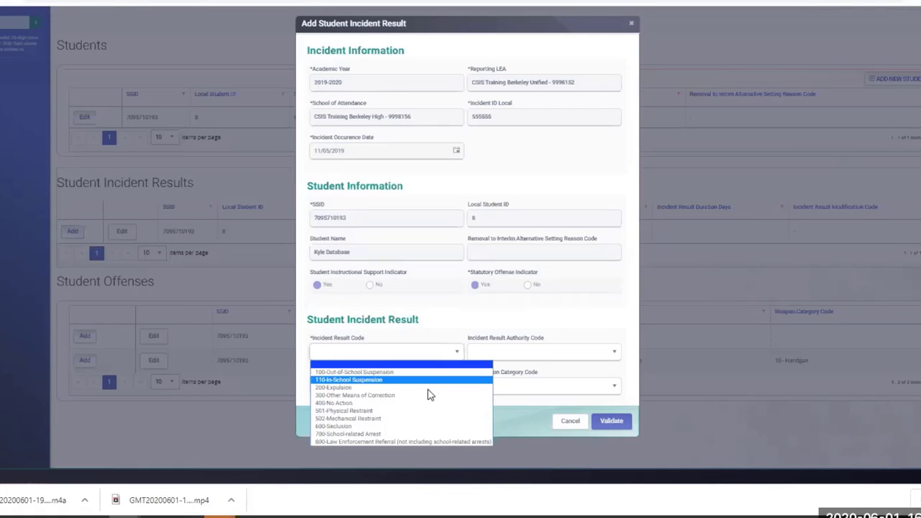
left_click(428, 389)
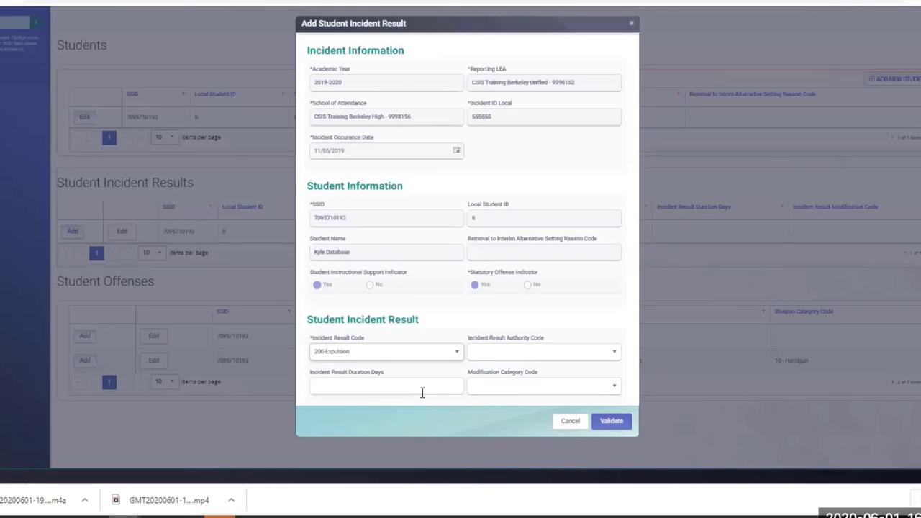
left_click(496, 391)
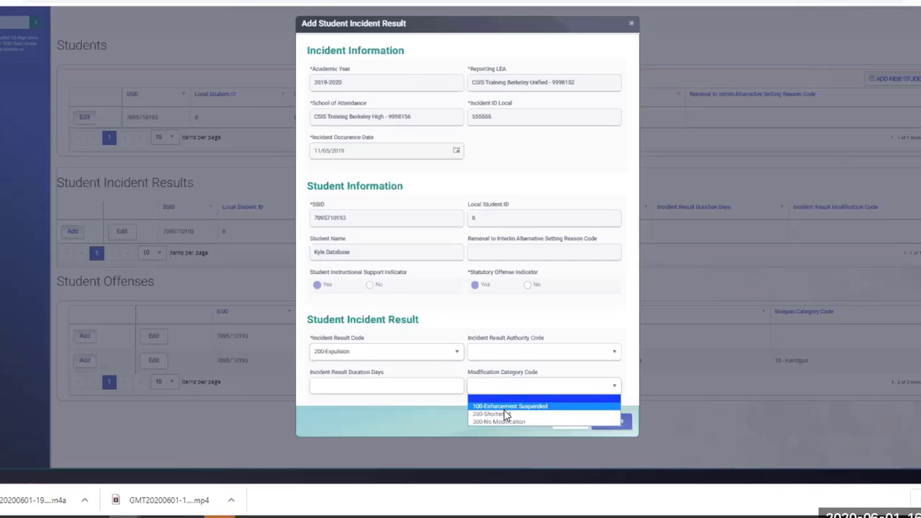
left_click(508, 422)
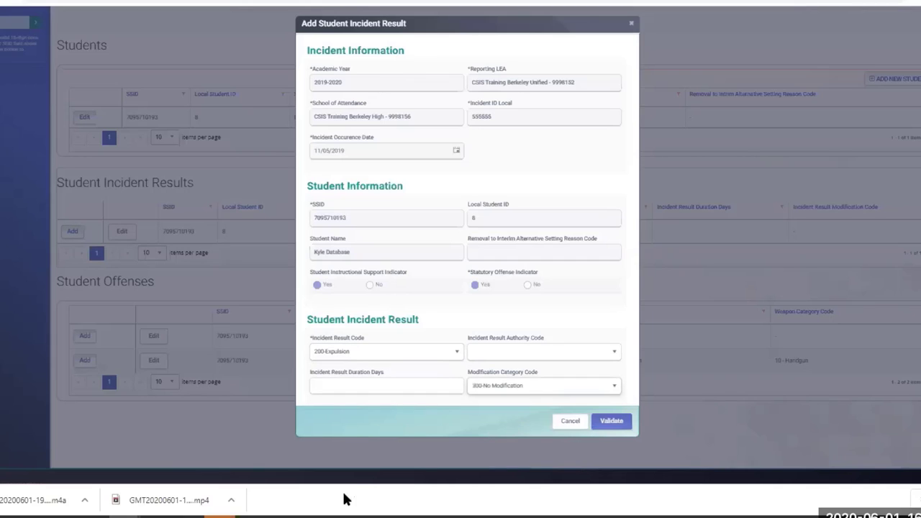
Step: Switch to the Word document and read the guidance on reporting expulsion duration and modified expulsions
left_click(252, 517)
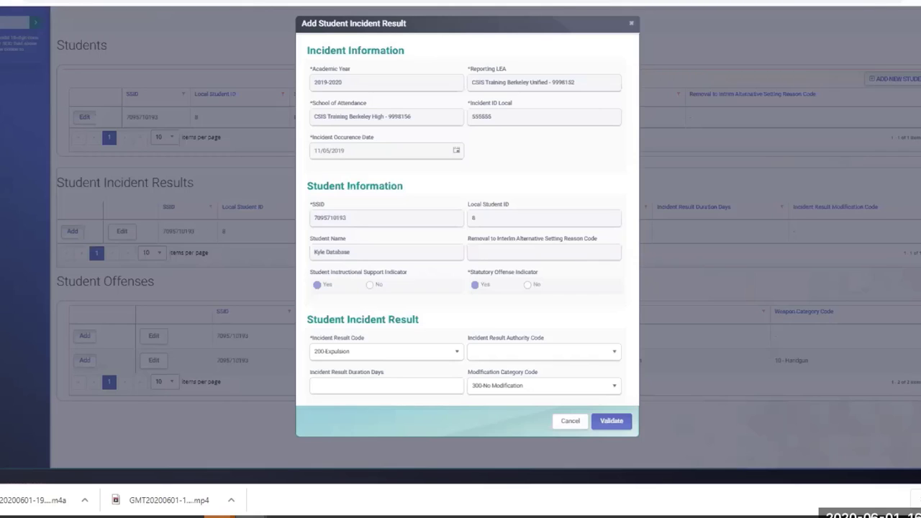
key("alt+Tab")
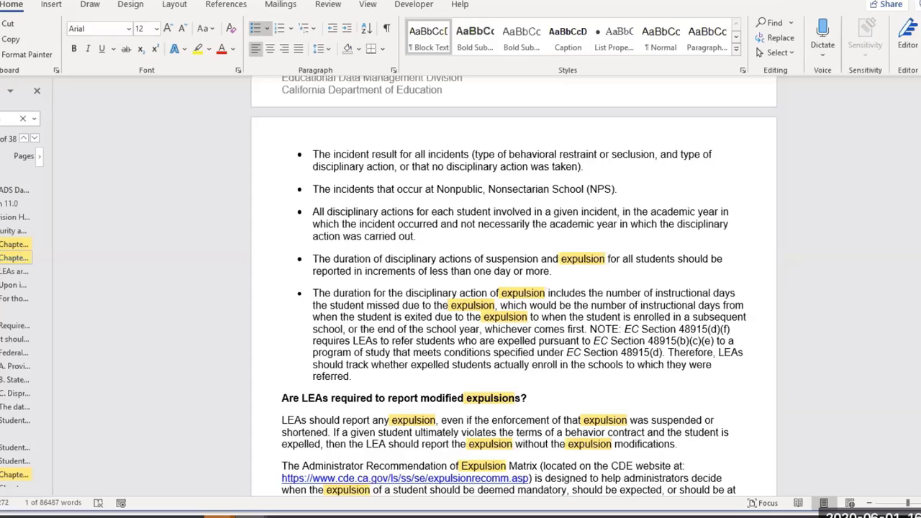
scroll(672, 329, "up", 4)
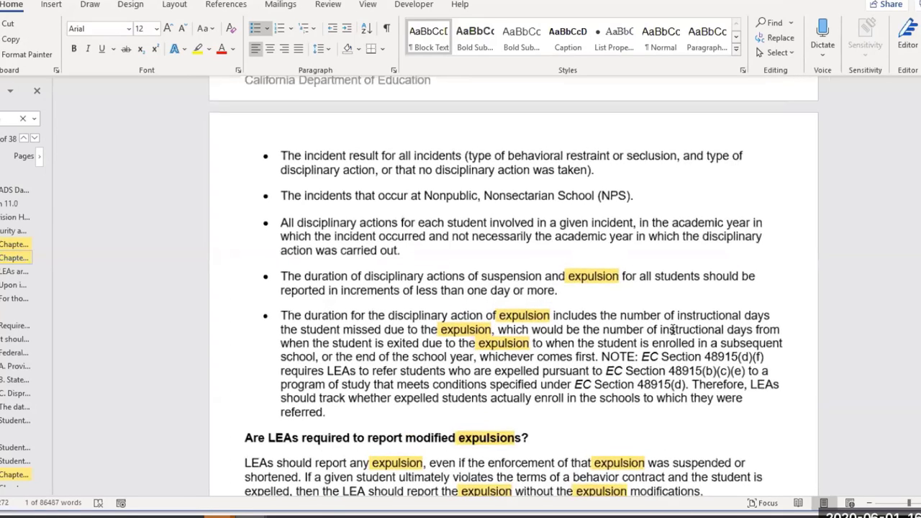
scroll(673, 329, "down", 2)
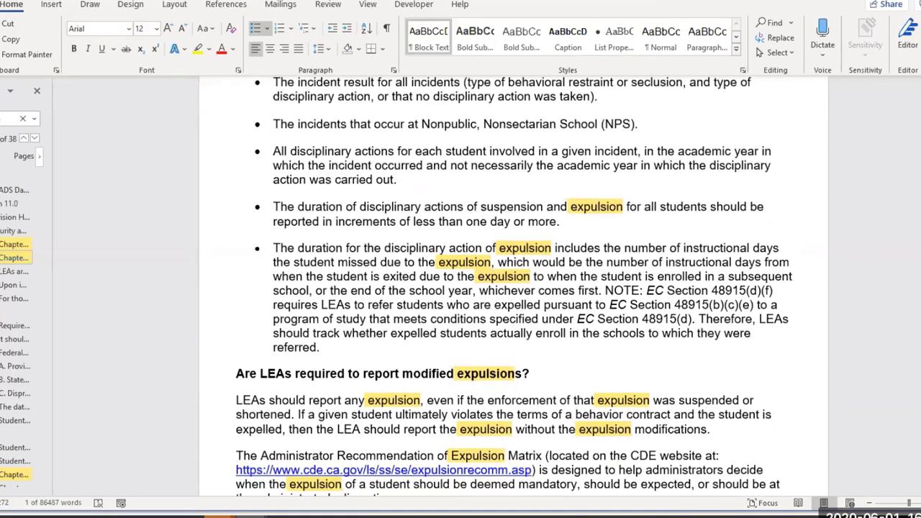
scroll(602, 391, "up", 2)
scroll(460, 309, "down", 2)
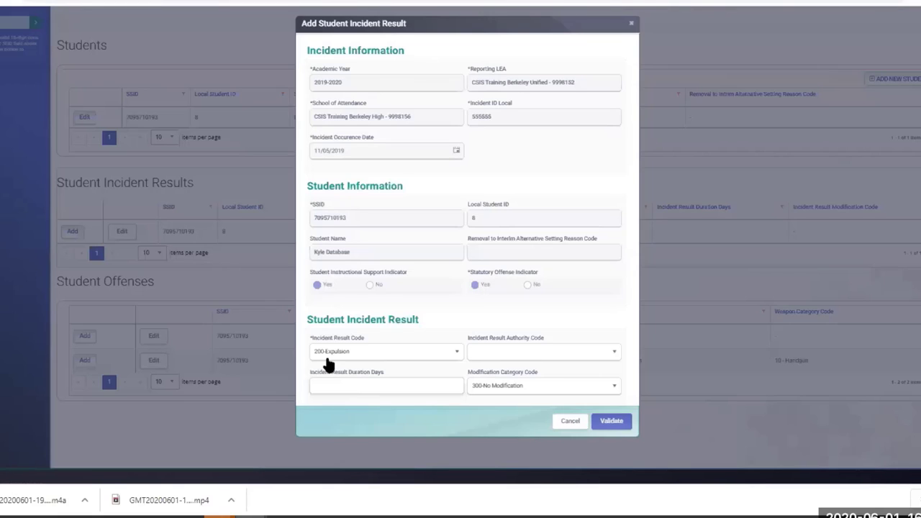
Step: In the CALPADS incident result, set 45 duration days and authority code 10-School or district personnel, and validate it
left_click(364, 381)
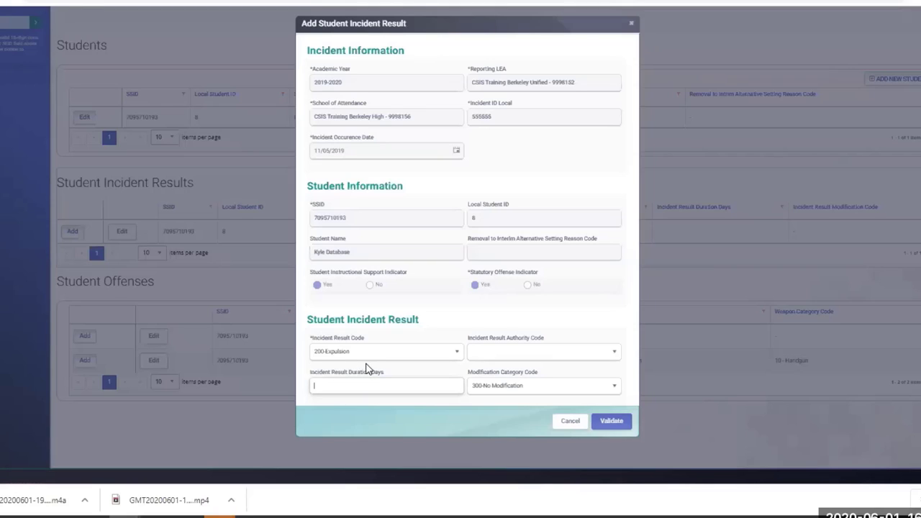
type("45")
left_click(560, 352)
left_click(561, 373)
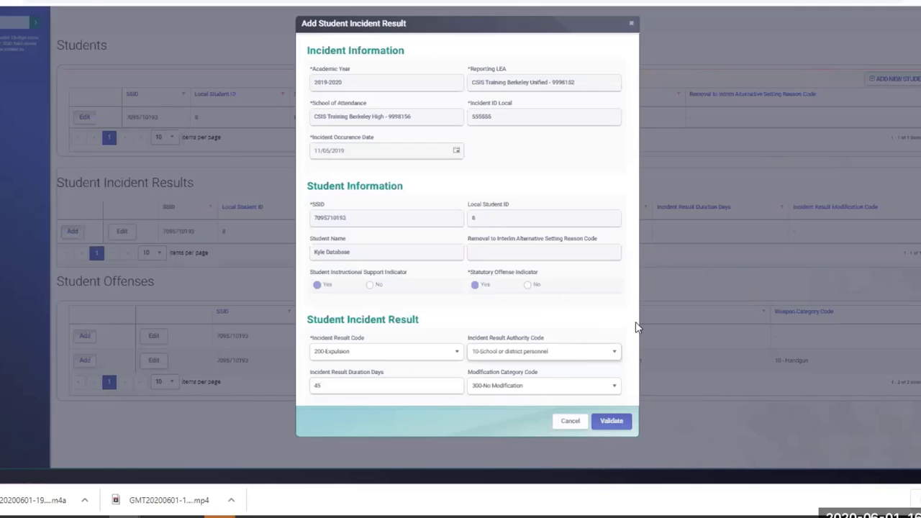
left_click(615, 426)
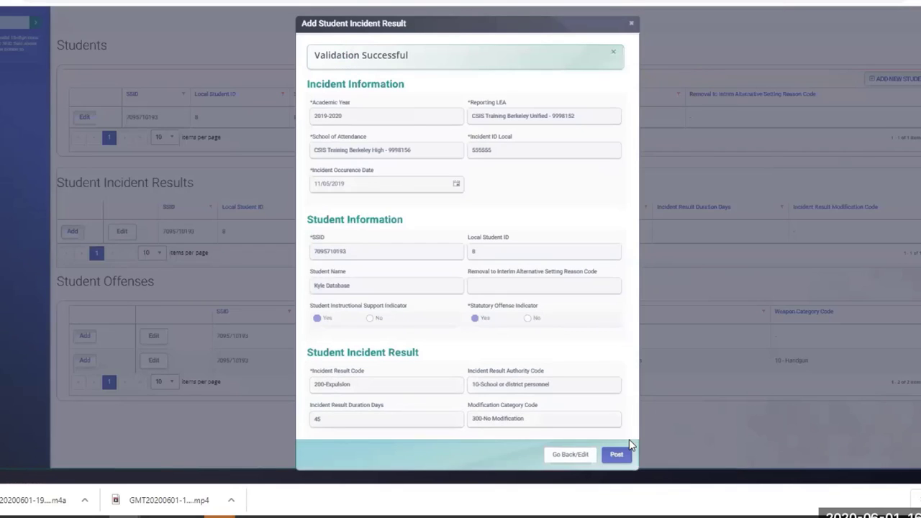
Step: Post the validated expulsion result and check the incident's result and offense lists
left_click(617, 454)
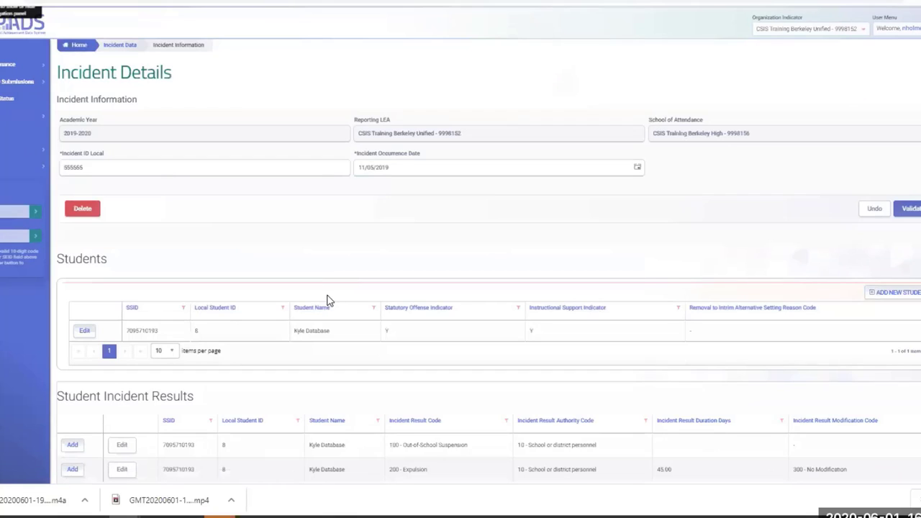
scroll(298, 314, "down", 2)
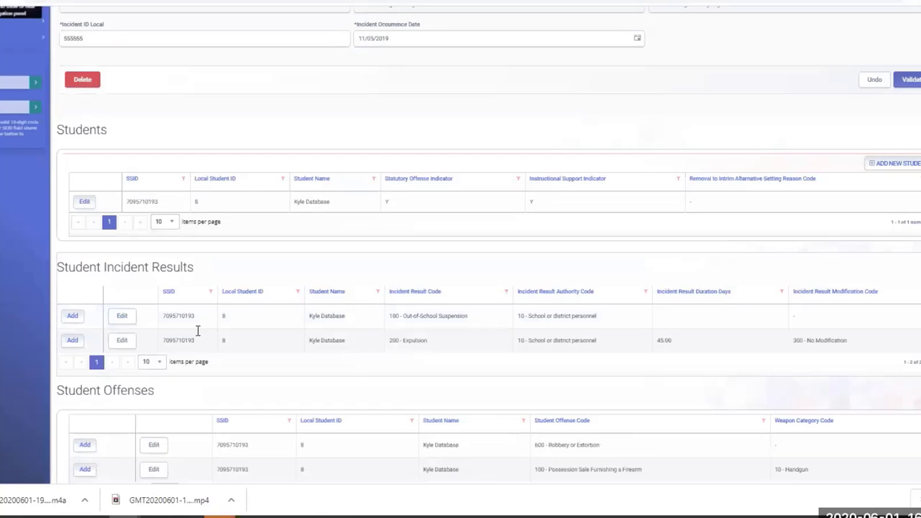
scroll(266, 381, "down", 1)
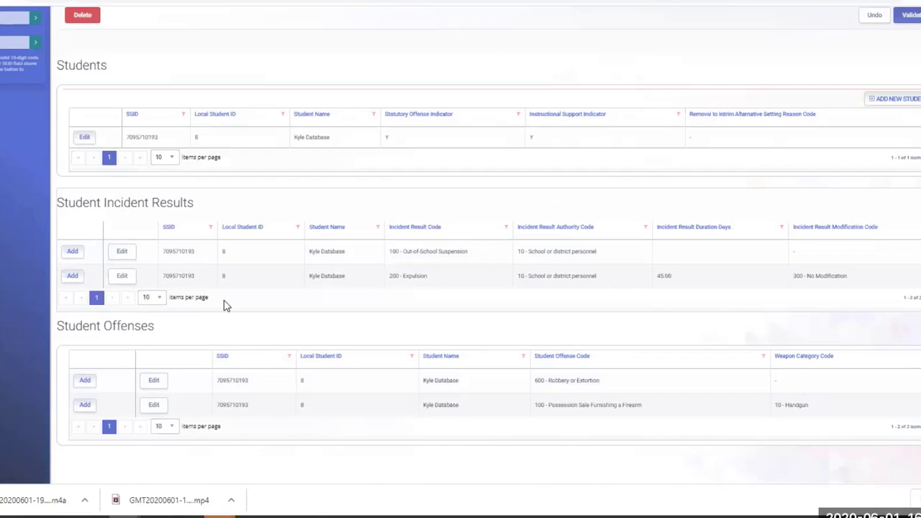
scroll(216, 331, "down", 1)
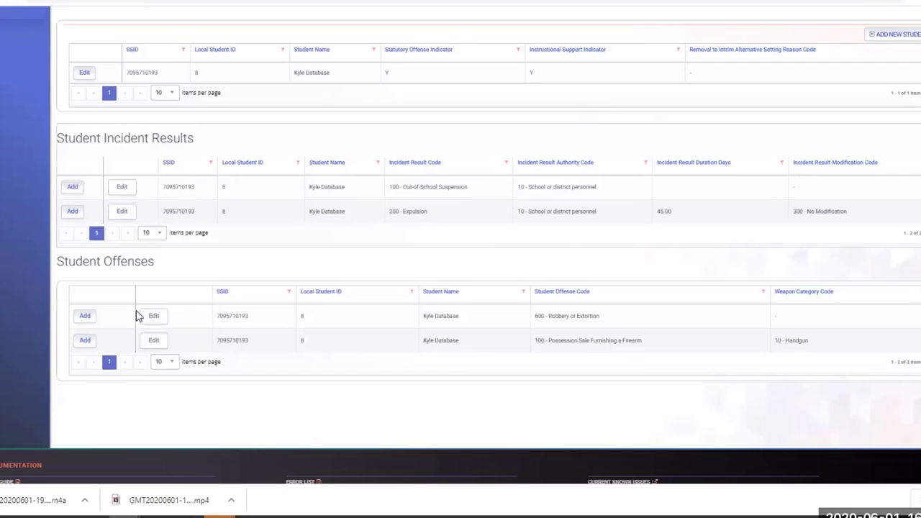
Step: Review the complete incident record, comparing the incident information and student indicators with the listed incident results and offenses
scroll(182, 302, "up", 2)
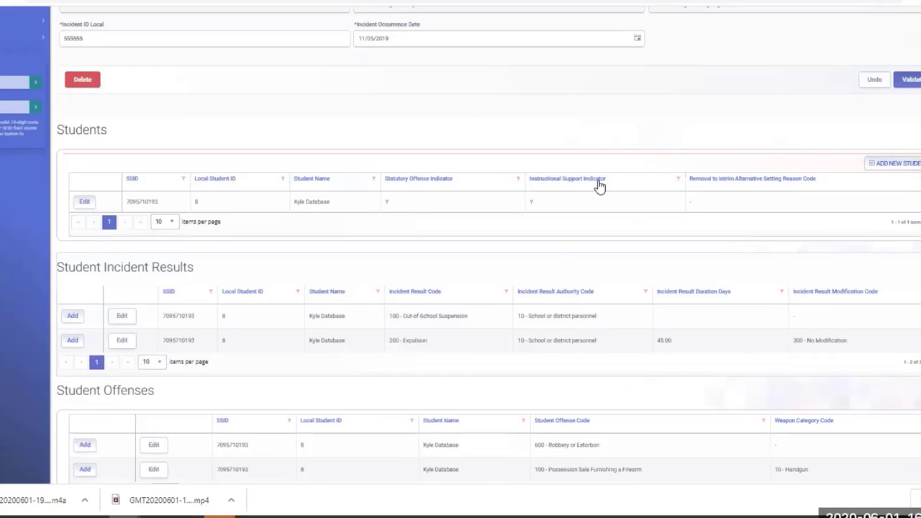
scroll(507, 234, "up", 2)
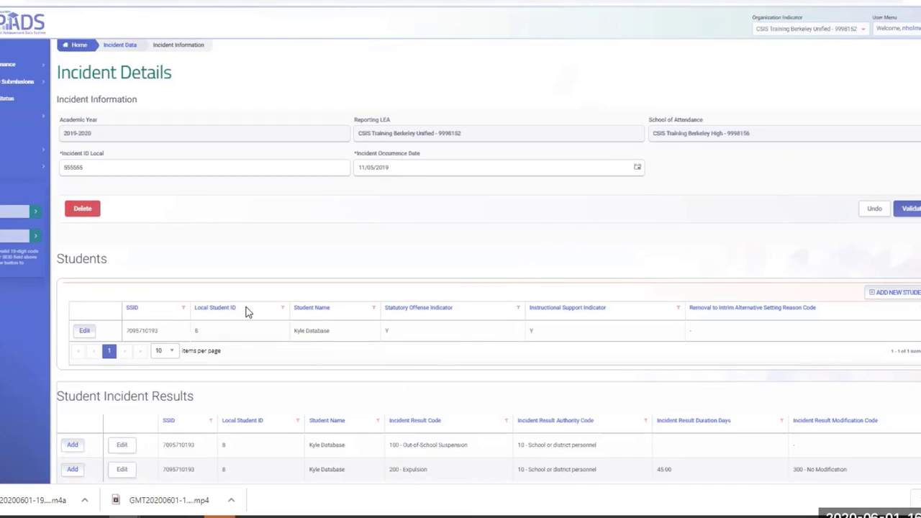
scroll(351, 395, "down", 1)
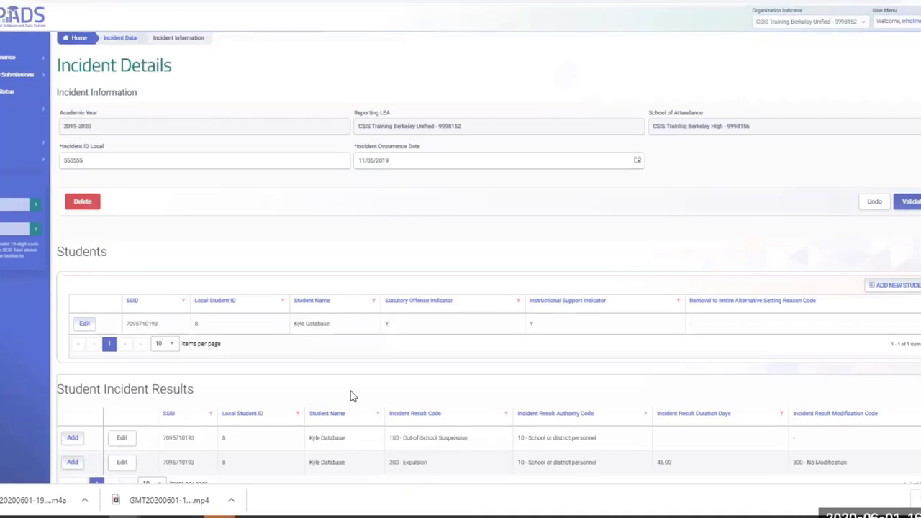
scroll(352, 395, "down", 2)
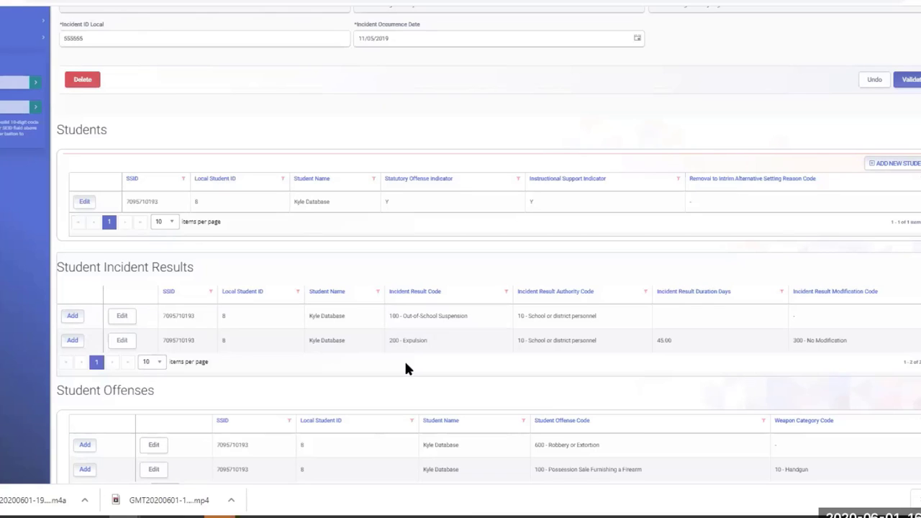
scroll(357, 379, "down", 2)
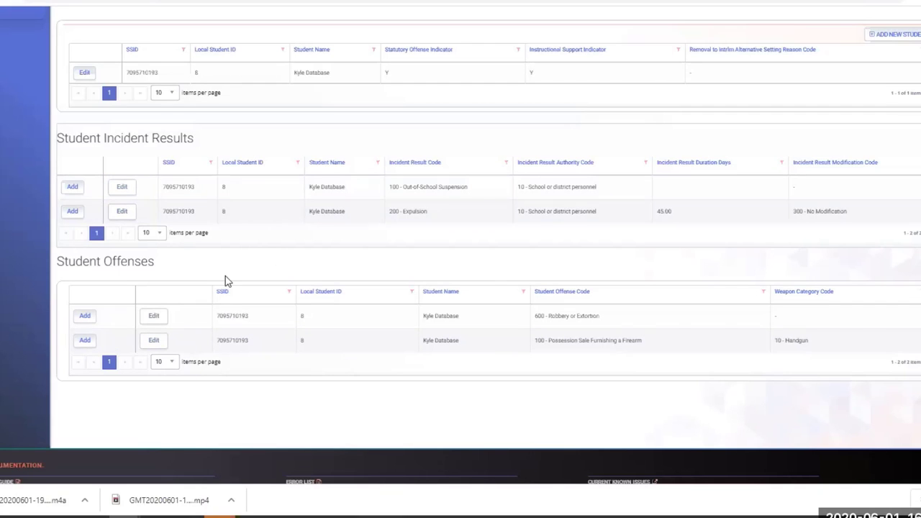
scroll(180, 187, "up", 2)
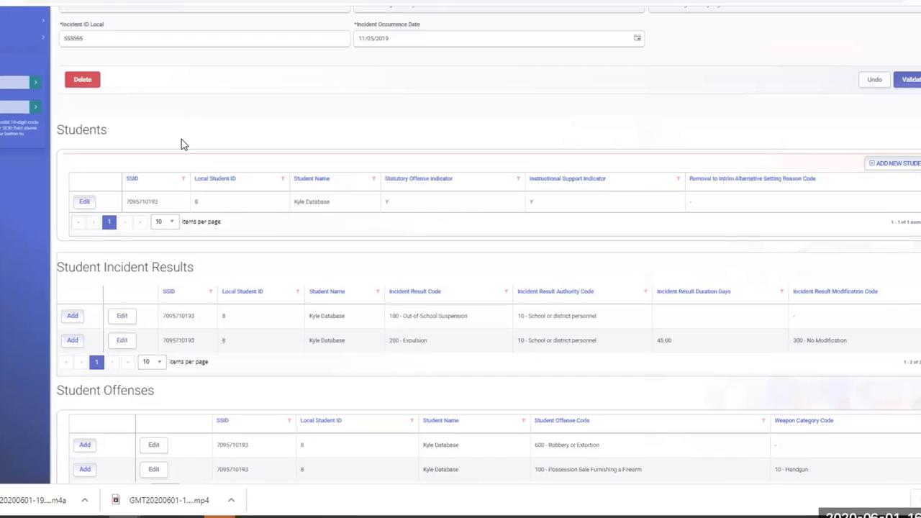
scroll(194, 324, "down", 2)
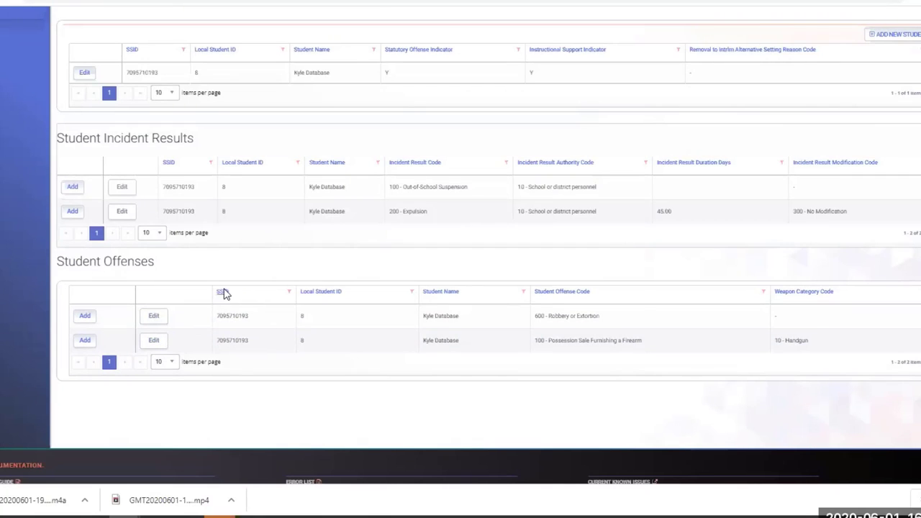
scroll(236, 345, "up", 3)
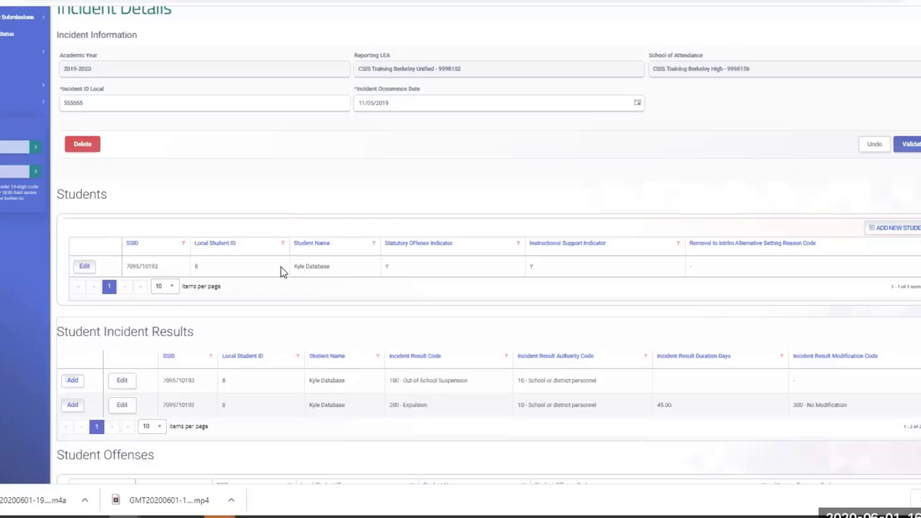
scroll(281, 269, "up", 1)
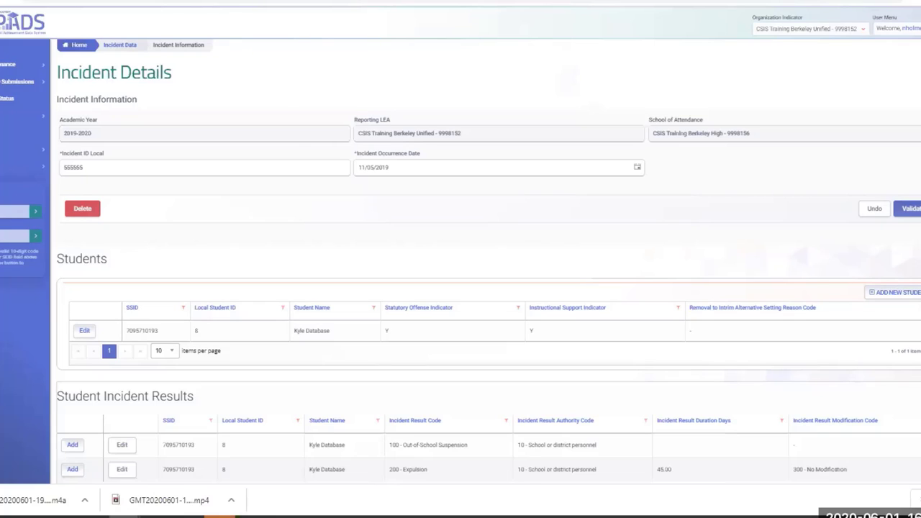
Step: Switch to the Word document to consult the Weapon Category Code field specification, and return to the incident details in CALPADS
key("alt+Tab")
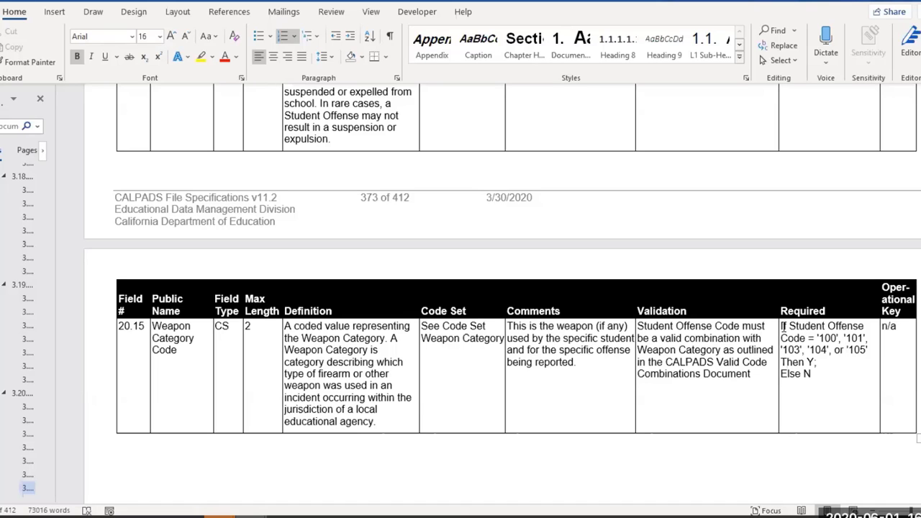
scroll(659, 351, "up", 6)
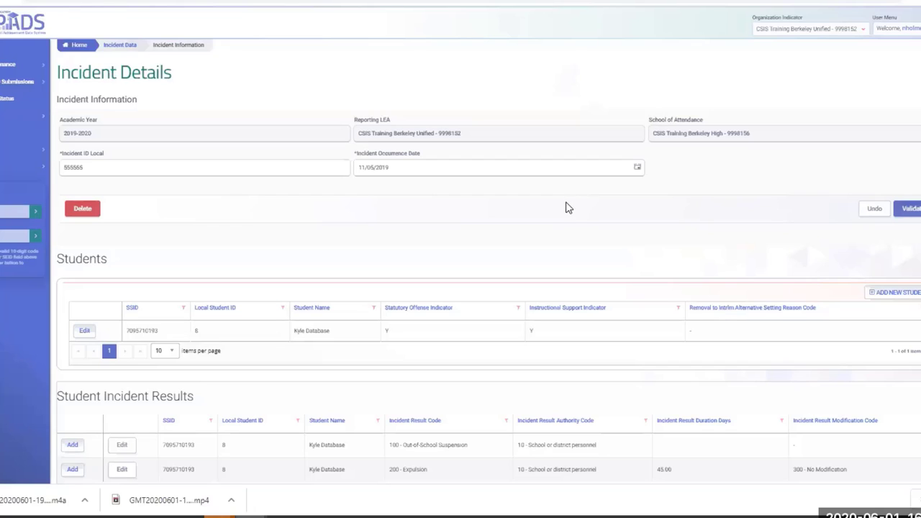
scroll(332, 241, "down", 1)
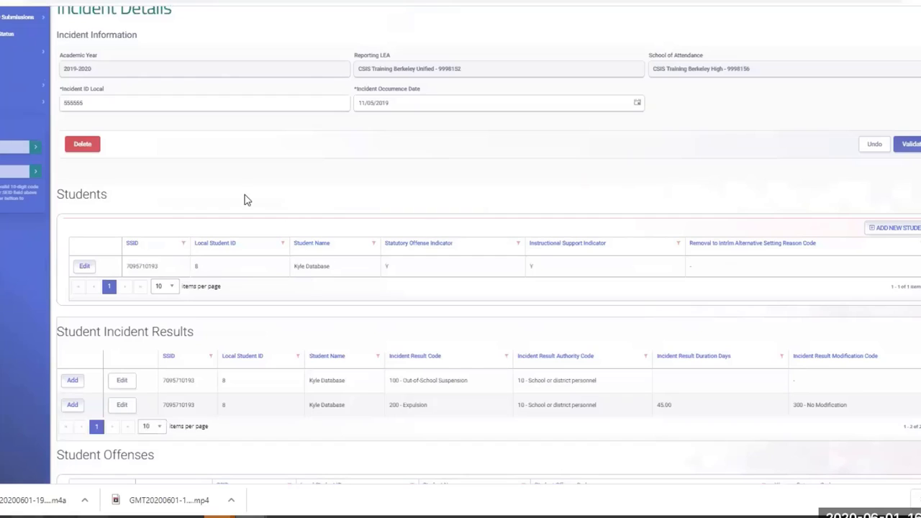
scroll(262, 159, "up", 1)
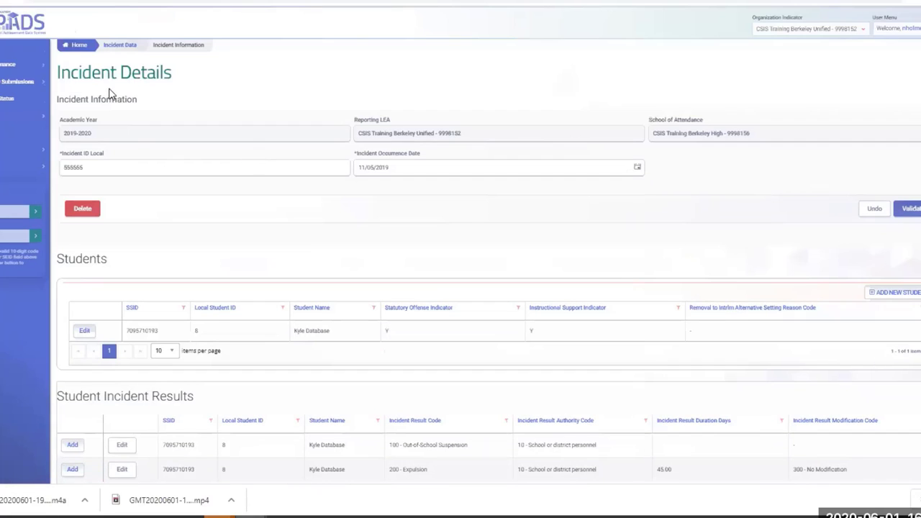